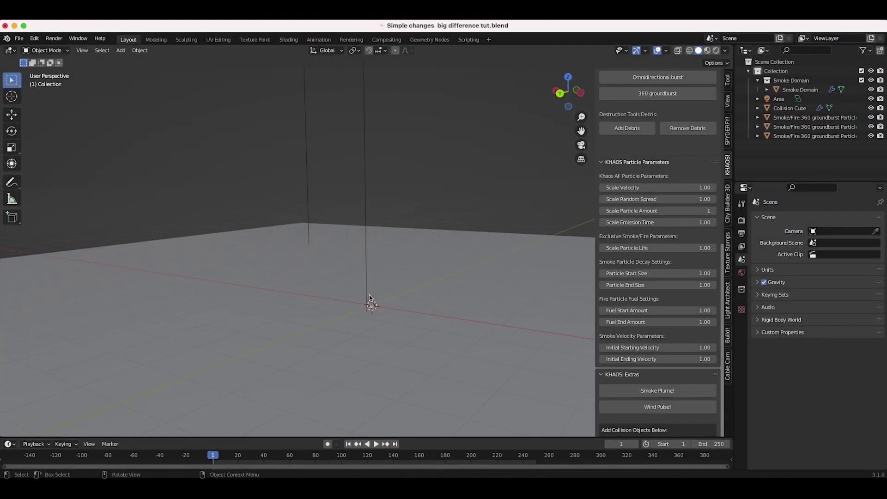
- Select the Smoke/Fire 360 groundburst emitter Particle Emit.001 at the scene centre and bring the KHAOS smoke type and debris options into view
{"action": "left_click", "coordinate": [372, 306]}
{"action": "middle_click_drag", "start_coordinate": [373, 307], "coordinate": [342, 313]}
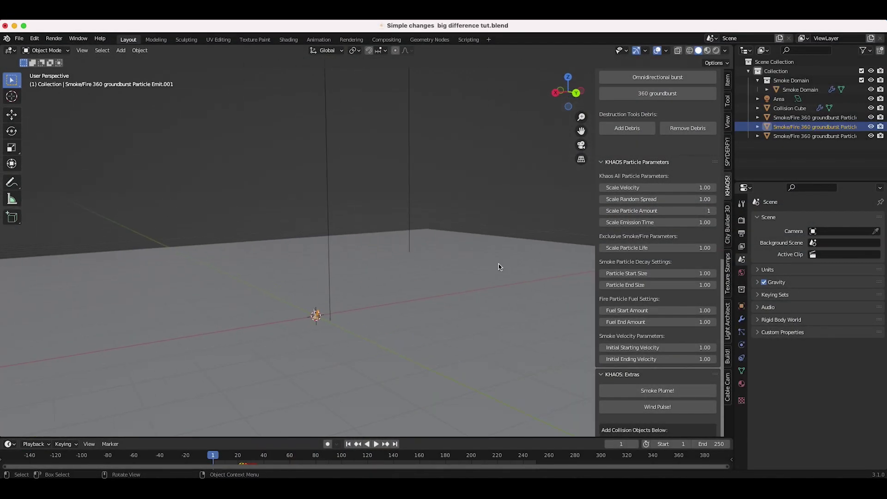
{"action": "scroll", "coordinate": [649, 188], "scroll_direction": "up", "scroll_amount": 2}
{"action": "scroll", "coordinate": [650, 188], "scroll_direction": "up", "scroll_amount": 10}
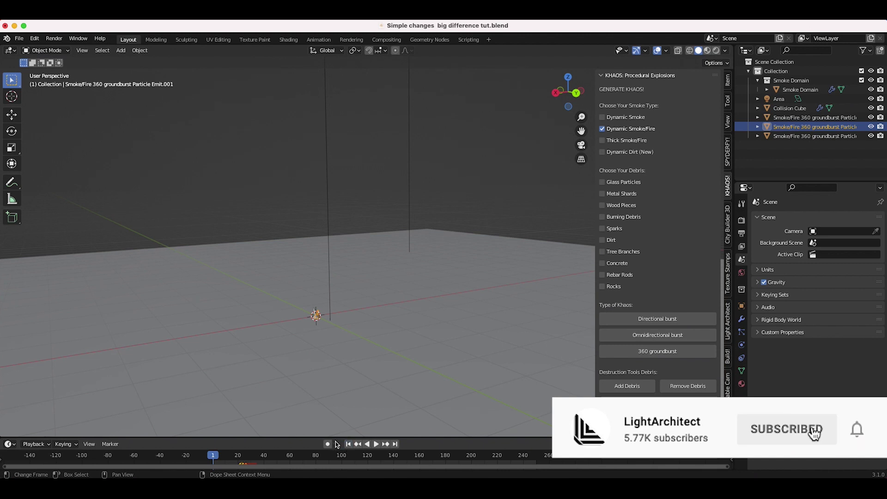
- Play the animation from the start, pause at frame 31 and scrub around frame 30 to examine the combined particle burst
{"action": "left_click_drag", "start_coordinate": [320, 438], "coordinate": [323, 433]}
{"action": "left_click", "coordinate": [378, 440]}
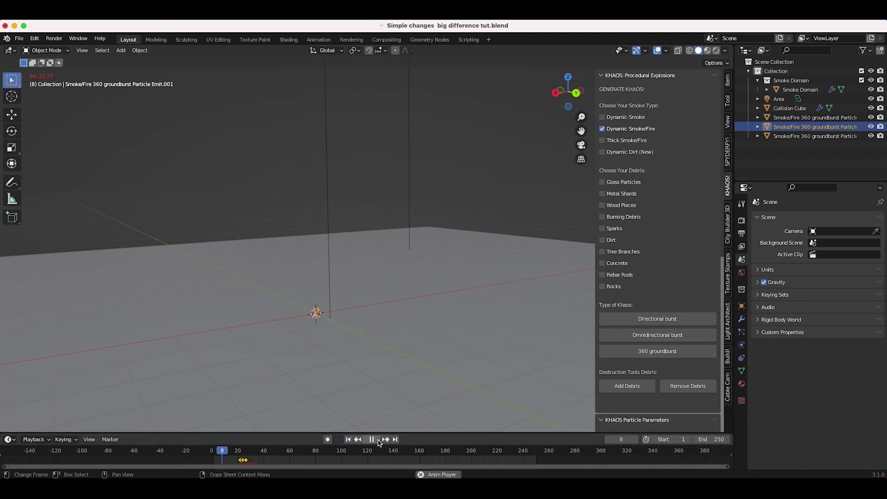
{"action": "scroll", "coordinate": [405, 283], "scroll_direction": "down", "scroll_amount": 3}
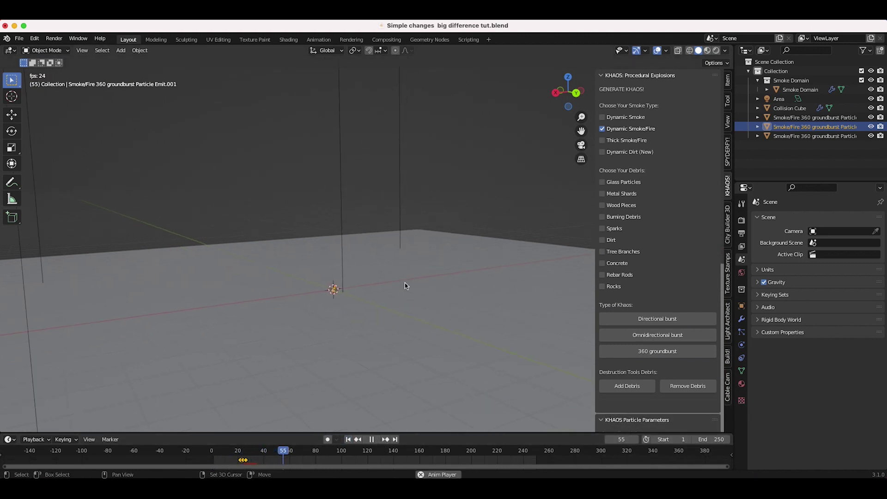
{"action": "scroll", "coordinate": [405, 283], "scroll_direction": "up", "scroll_amount": 3, "text": "shift"}
{"action": "scroll", "coordinate": [405, 283], "scroll_direction": "up", "scroll_amount": 1, "text": "shift"}
{"action": "left_click", "coordinate": [348, 440]}
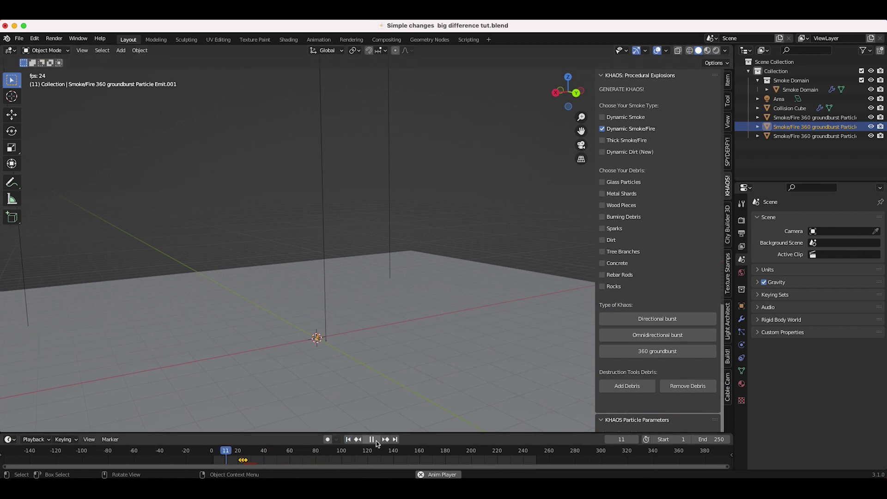
{"action": "key", "text": "space"}
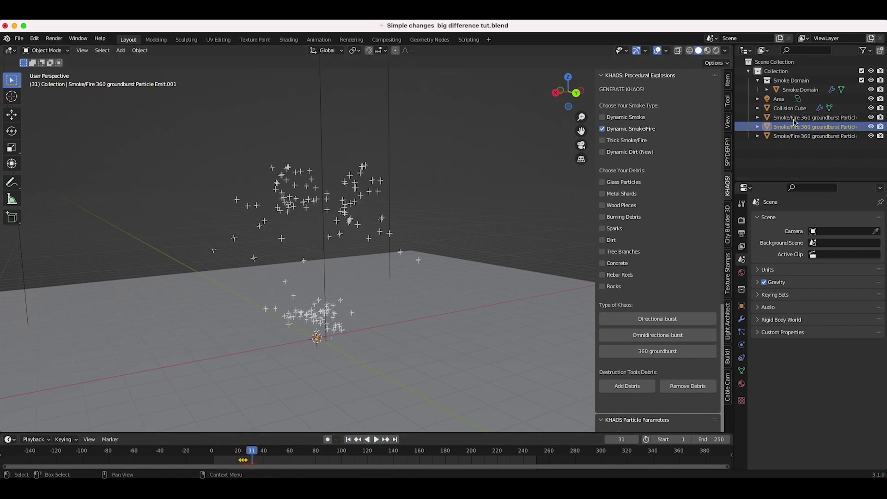
{"action": "scroll", "coordinate": [364, 282], "scroll_direction": "right", "scroll_amount": 3}
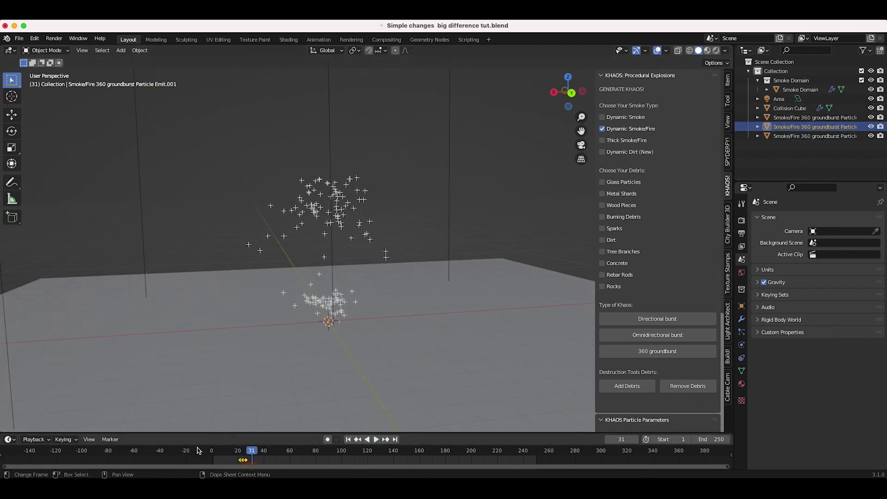
{"action": "mouse_move", "coordinate": [234, 451]}
{"action": "left_mouse_down"}
{"action": "mouse_move", "coordinate": [258, 453]}
{"action": "mouse_move", "coordinate": [237, 453]}
{"action": "mouse_move", "coordinate": [250, 455]}
{"action": "left_mouse_up"}
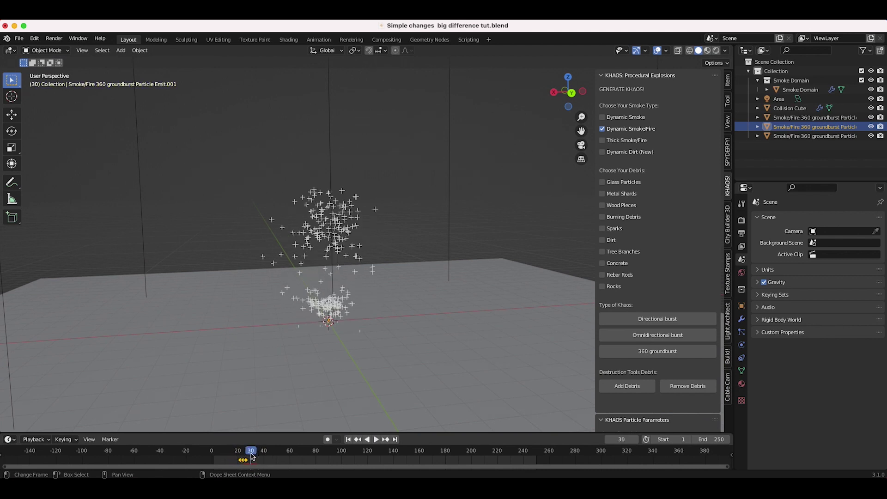
- Examine the third and second groundburst emitters in isolation around frame 30, and view the second emitter's particle settings
{"action": "left_click", "coordinate": [870, 126]}
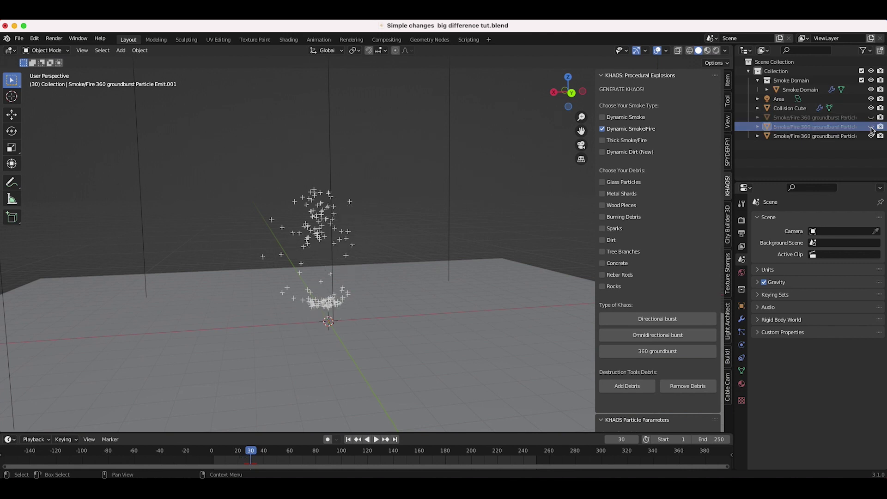
{"action": "left_click_drag", "start_coordinate": [245, 454], "coordinate": [255, 456]}
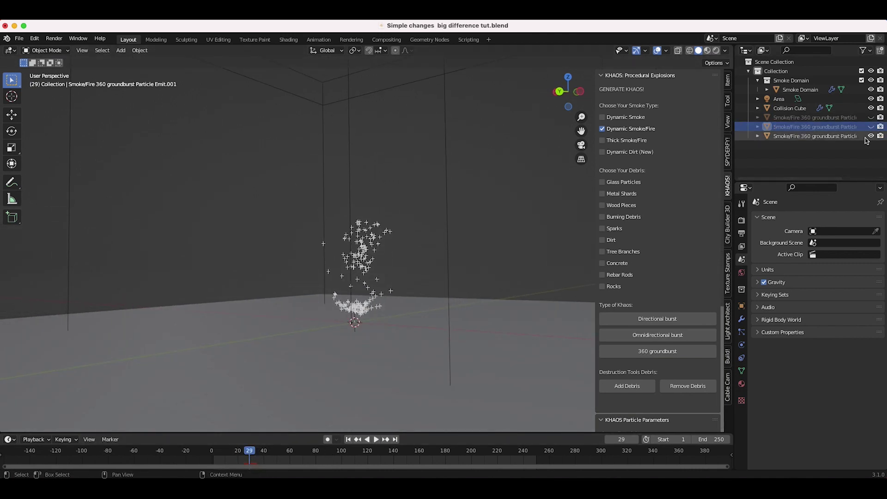
{"action": "left_click", "coordinate": [871, 136]}
{"action": "left_click", "coordinate": [871, 126]}
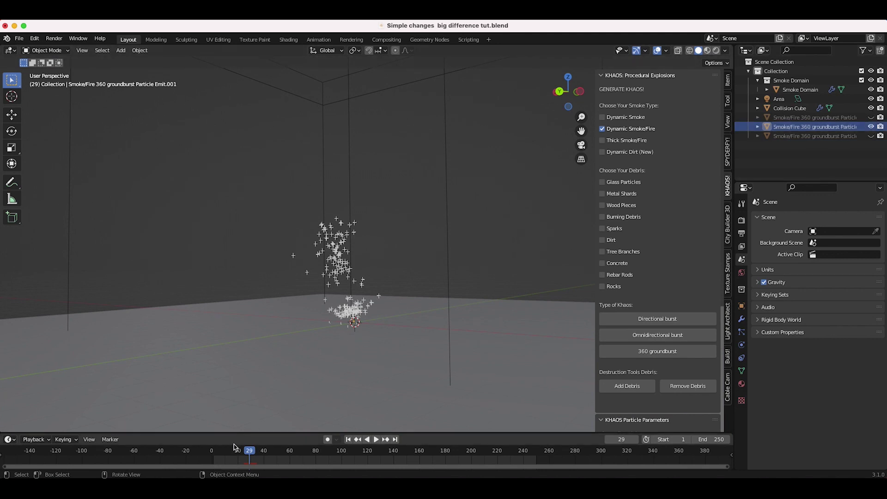
{"action": "left_click_drag", "start_coordinate": [244, 453], "coordinate": [250, 453]}
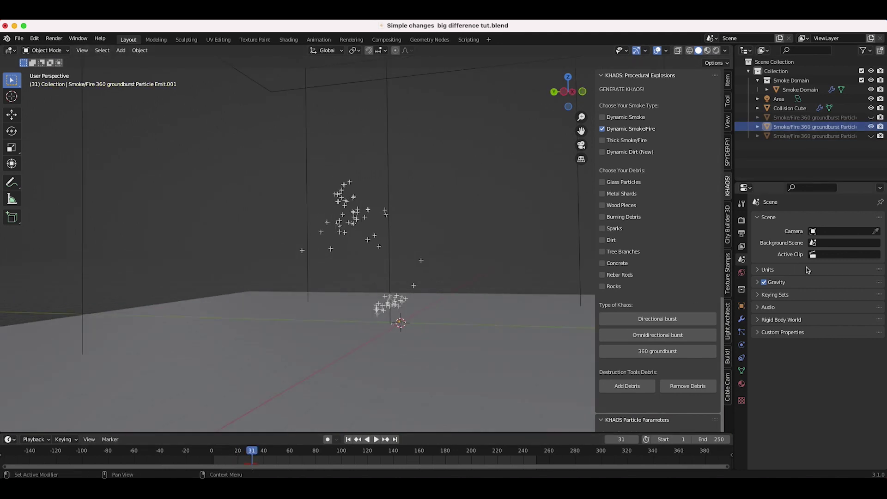
{"action": "left_click", "coordinate": [742, 330]}
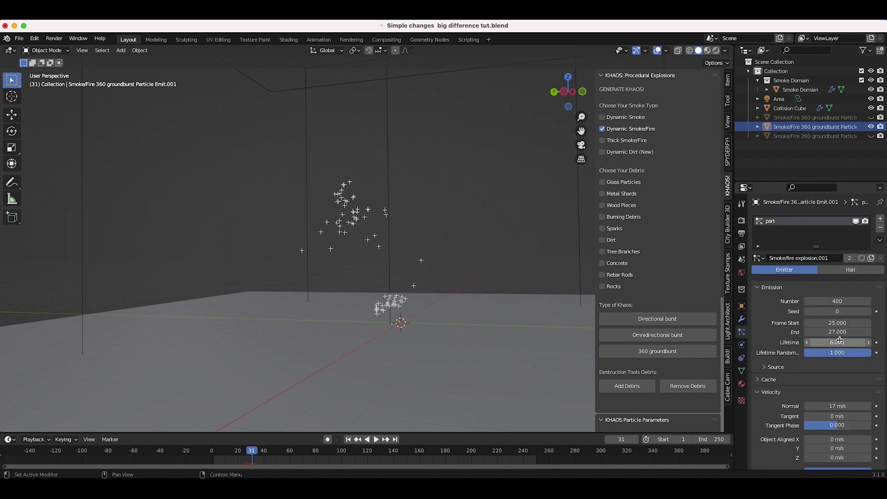
- Bring all three groundburst emitters back into view while scrubbing to frame 26 to compare their bursts
{"action": "left_click", "coordinate": [871, 117]}
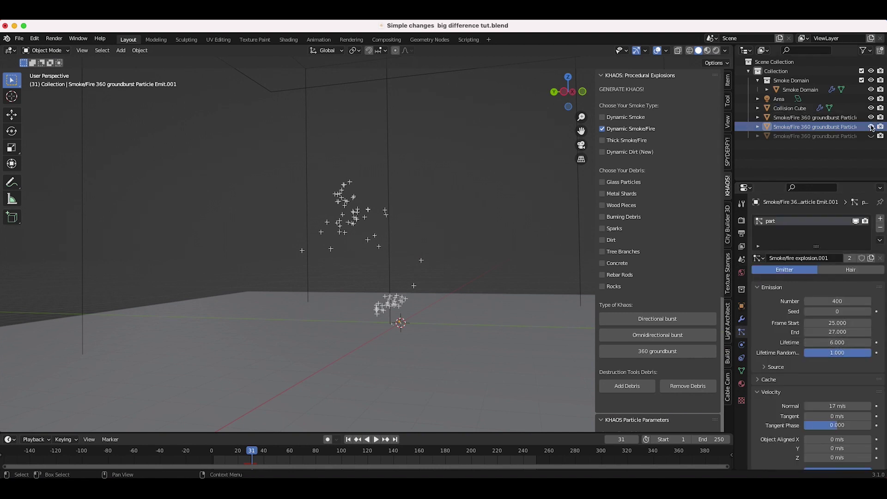
{"action": "left_click", "coordinate": [871, 127]}
{"action": "left_click_drag", "start_coordinate": [238, 454], "coordinate": [248, 455]}
{"action": "left_click", "coordinate": [870, 127]}
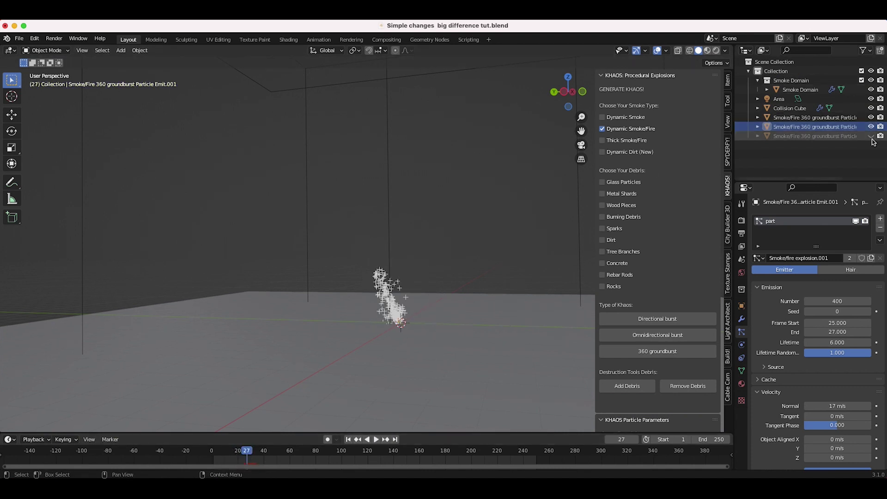
{"action": "left_click", "coordinate": [871, 136]}
{"action": "left_click_drag", "start_coordinate": [234, 456], "coordinate": [245, 456]}
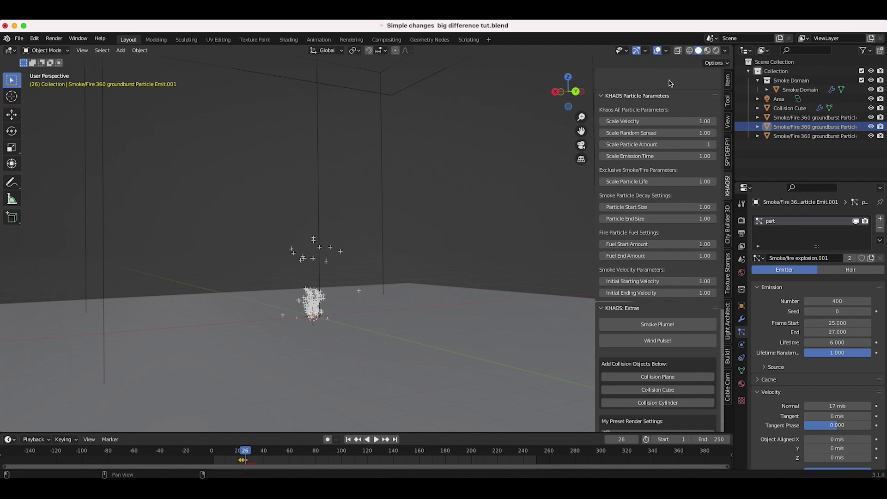
- Check the emitter's fluid flow settings and set the Initial Starting Velocity and Initial Ending Velocity for the smoke to 10
{"action": "left_click", "coordinate": [741, 346]}
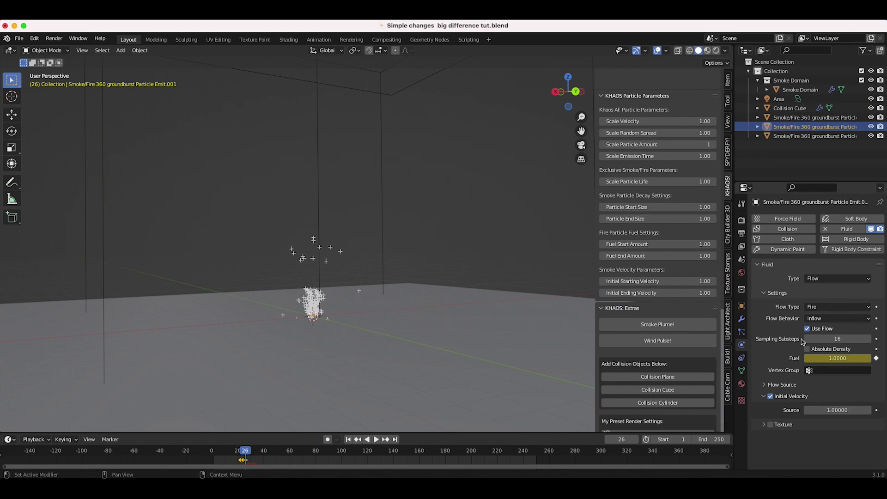
{"action": "left_click", "coordinate": [670, 282]}
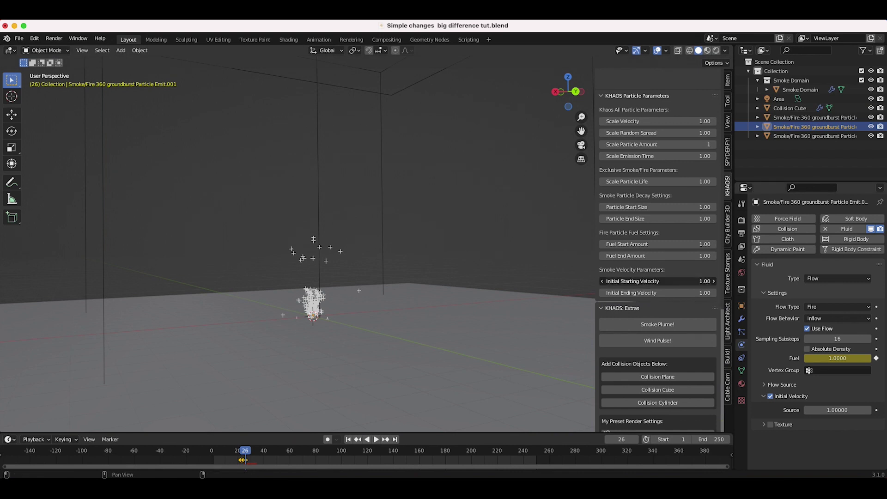
{"action": "type", "text": "10"}
{"action": "key", "text": "Return"}
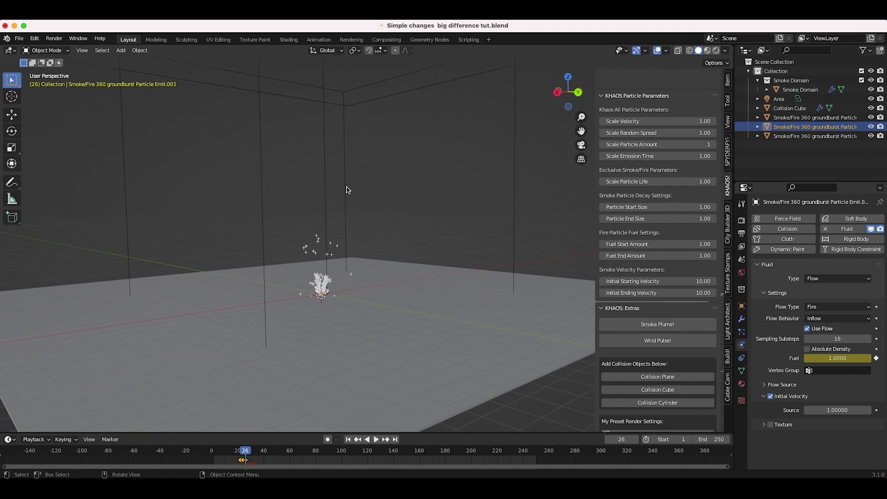
- Select the Smoke Domain surrounding the particle emitters and inspect its extents from several angles
{"action": "left_click", "coordinate": [348, 190]}
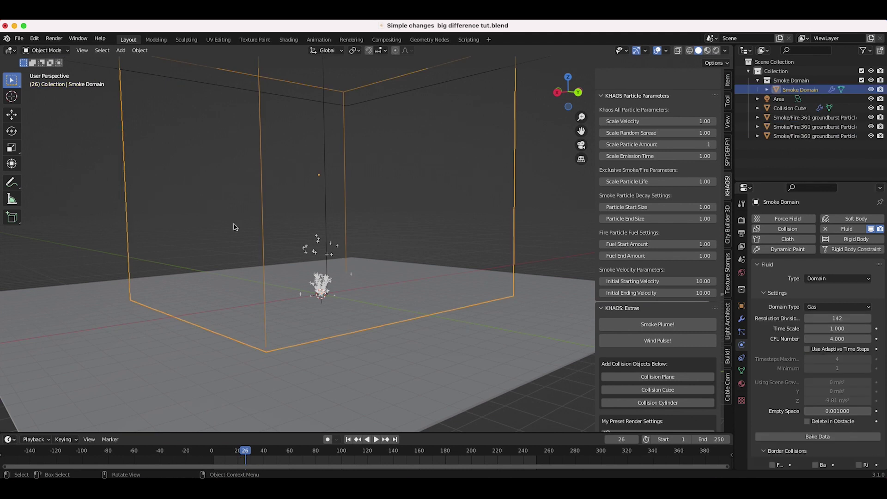
{"action": "scroll", "coordinate": [234, 227], "scroll_direction": "right", "scroll_amount": 10}
{"action": "scroll", "coordinate": [234, 227], "scroll_direction": "left", "scroll_amount": 5, "text": "shift"}
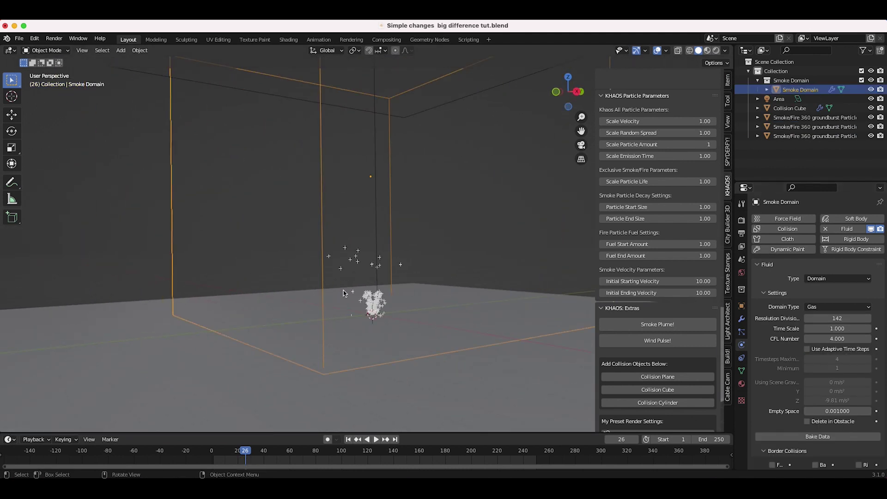
{"action": "scroll", "coordinate": [342, 290], "scroll_direction": "left", "scroll_amount": 8}
{"action": "scroll", "coordinate": [343, 301], "scroll_direction": "right", "scroll_amount": 5, "text": "shift"}
{"action": "scroll", "coordinate": [392, 258], "scroll_direction": "right", "scroll_amount": 10}
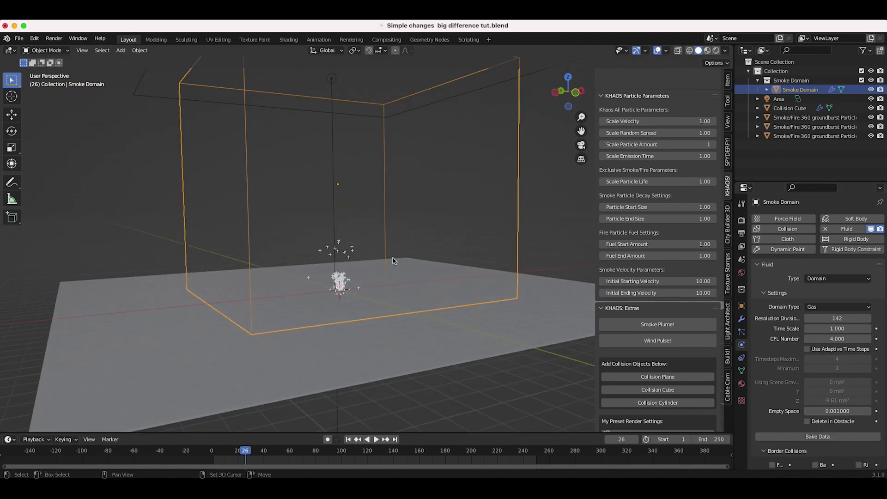
{"action": "scroll", "coordinate": [394, 261], "scroll_direction": "right", "scroll_amount": 10}
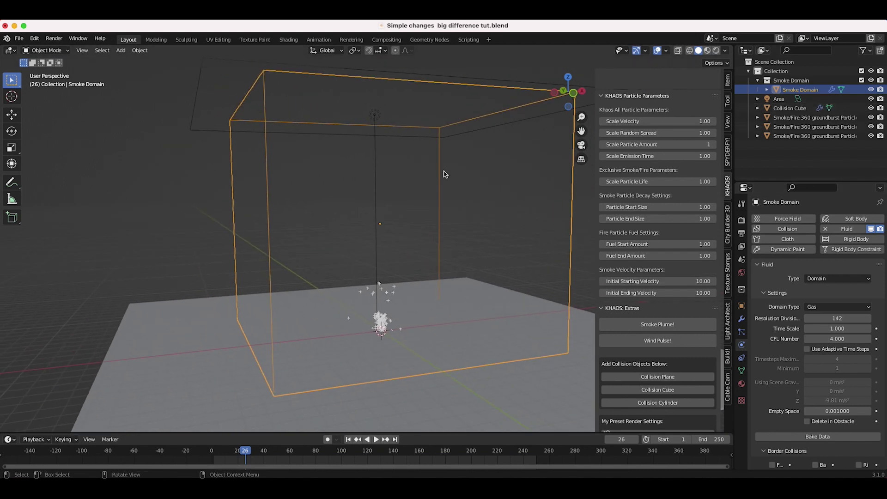
- Review the Smoke Domain's border collision, cache and gas settings, then bake the simulation data
{"action": "scroll", "coordinate": [788, 339], "scroll_direction": "down", "scroll_amount": 5}
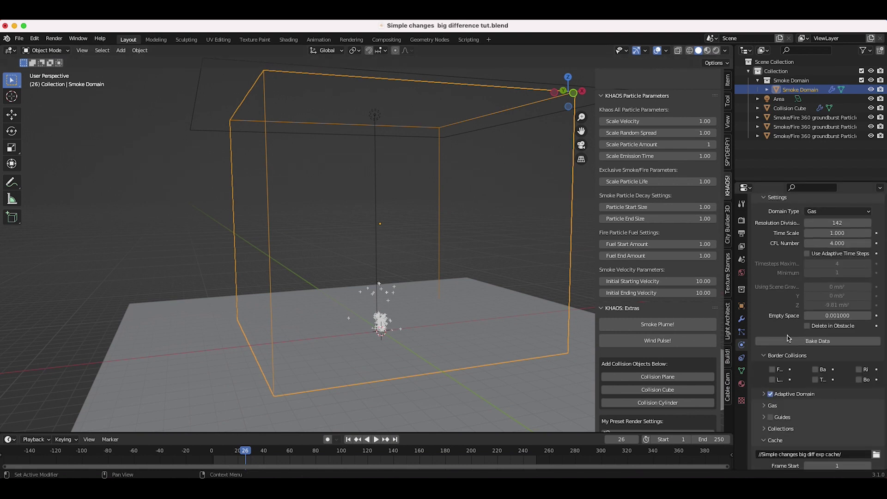
{"action": "scroll", "coordinate": [788, 339], "scroll_direction": "up", "scroll_amount": 1}
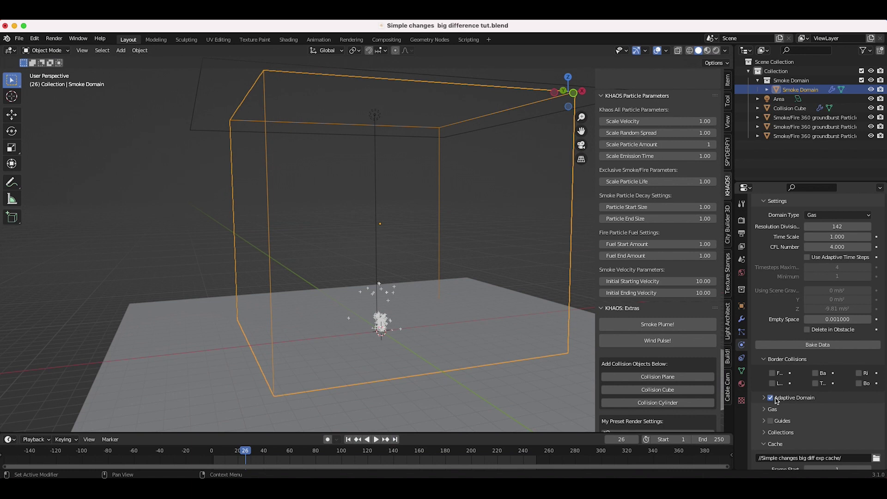
{"action": "scroll", "coordinate": [824, 385], "scroll_direction": "down", "scroll_amount": 5}
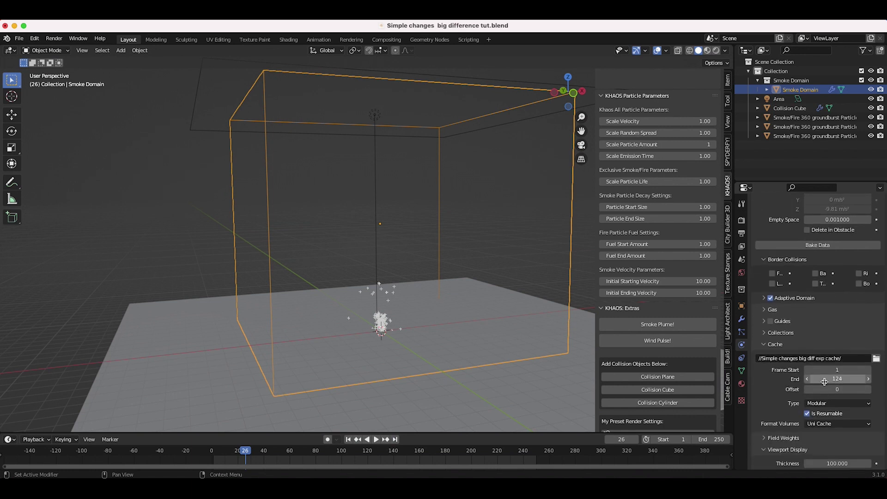
{"action": "scroll", "coordinate": [777, 389], "scroll_direction": "down", "scroll_amount": 3}
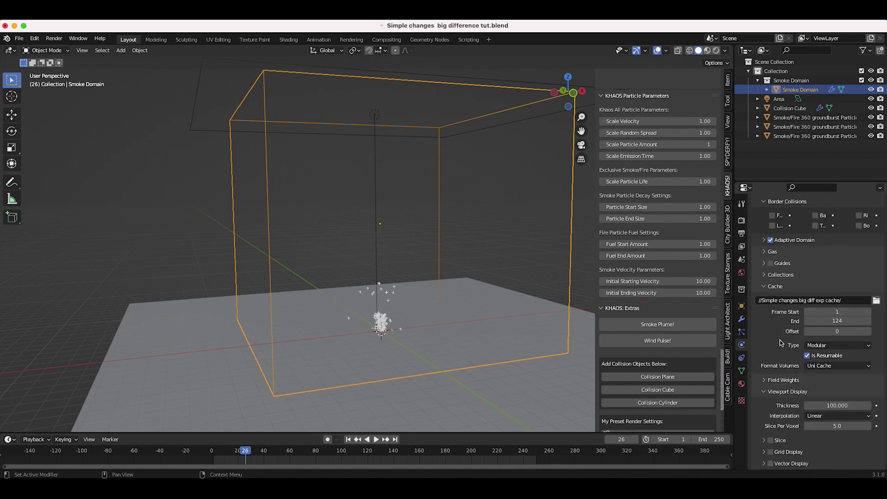
{"action": "scroll", "coordinate": [787, 275], "scroll_direction": "up", "scroll_amount": 1}
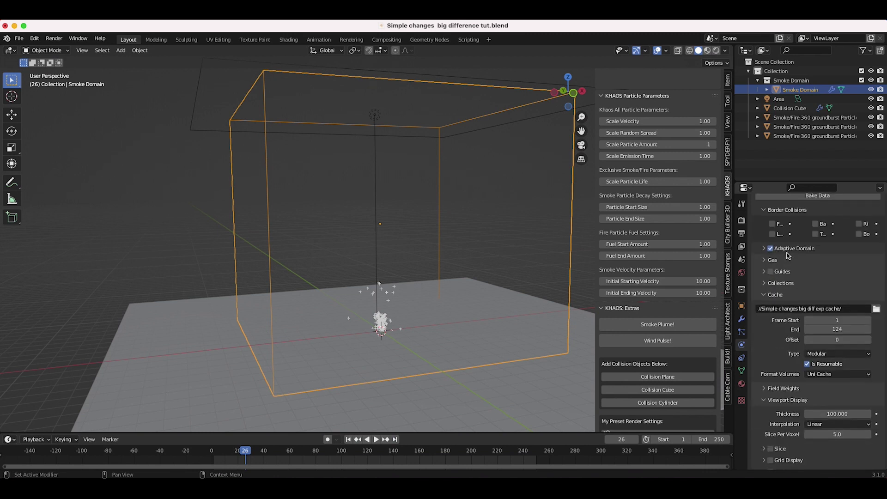
{"action": "left_click", "coordinate": [765, 260]}
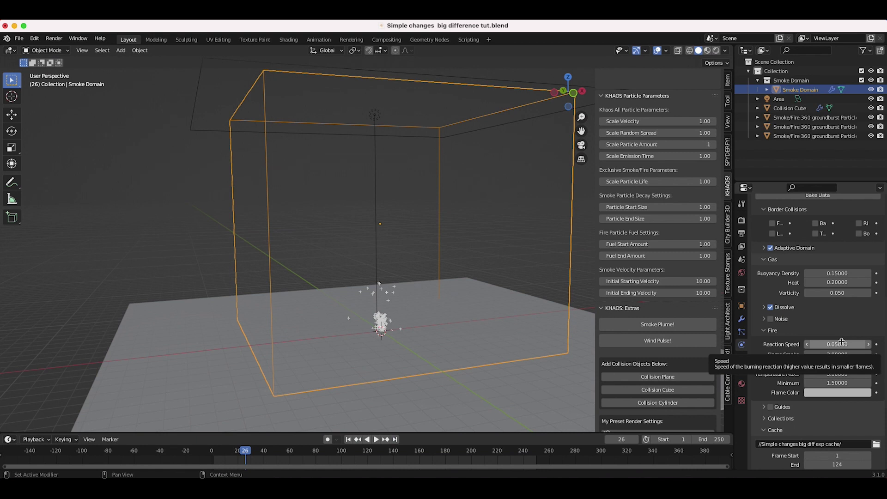
{"action": "scroll", "coordinate": [834, 370], "scroll_direction": "up", "scroll_amount": 10}
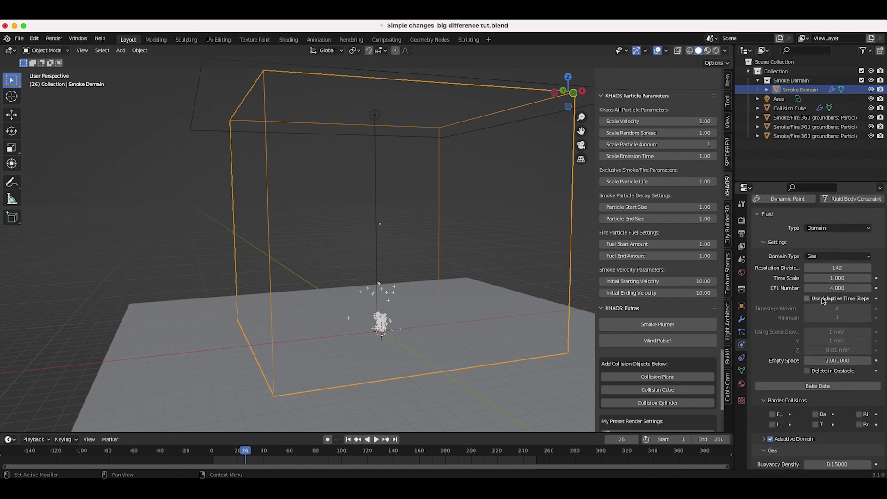
{"action": "left_click", "coordinate": [827, 392]}
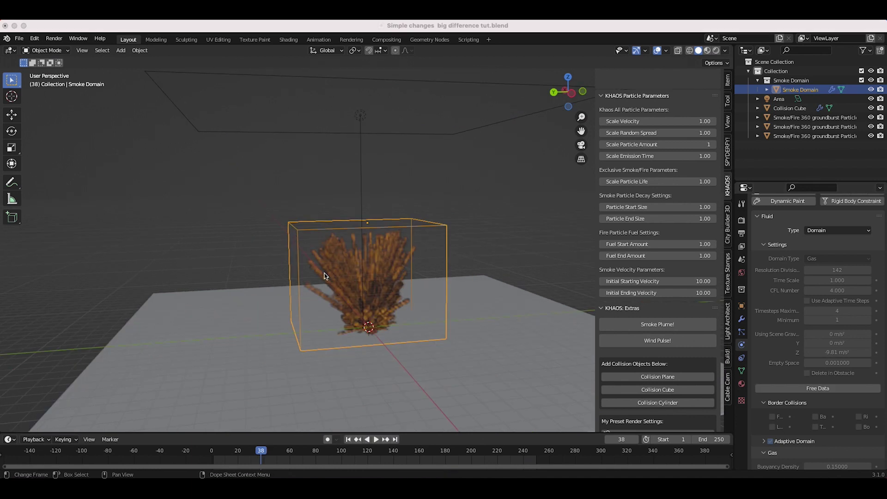
- Inspect the baked explosion up close and play it back to frame 108 to examine how the fire and smoke develop
{"action": "middle_click_drag", "start_coordinate": [325, 276], "coordinate": [377, 277]}
{"action": "left_click", "coordinate": [376, 277]}
{"action": "scroll", "coordinate": [376, 277], "scroll_direction": "up", "scroll_amount": 3}
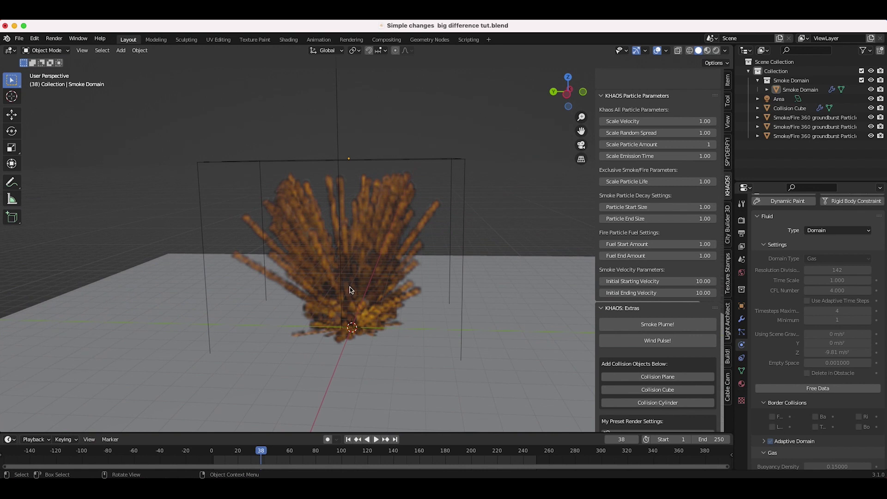
{"action": "middle_click_drag", "start_coordinate": [306, 275], "coordinate": [305, 275]}
{"action": "scroll", "coordinate": [307, 277], "scroll_direction": "left", "scroll_amount": 4}
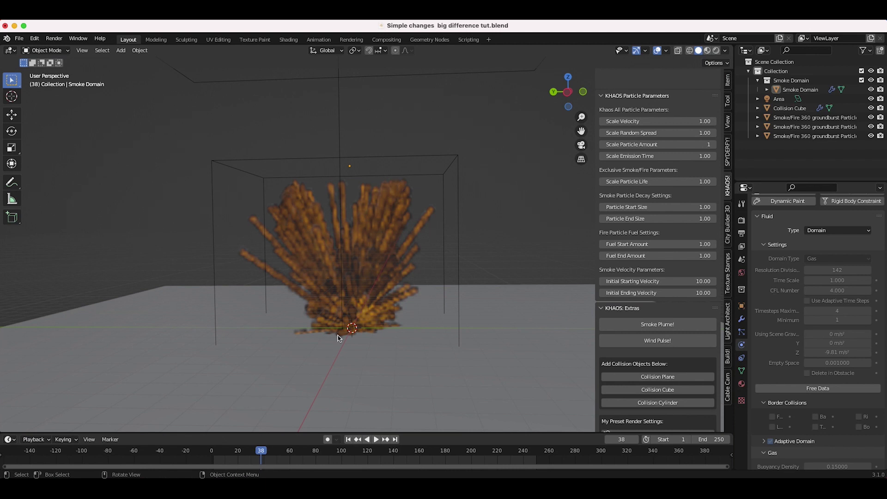
{"action": "left_click_drag", "start_coordinate": [239, 454], "coordinate": [248, 454]}
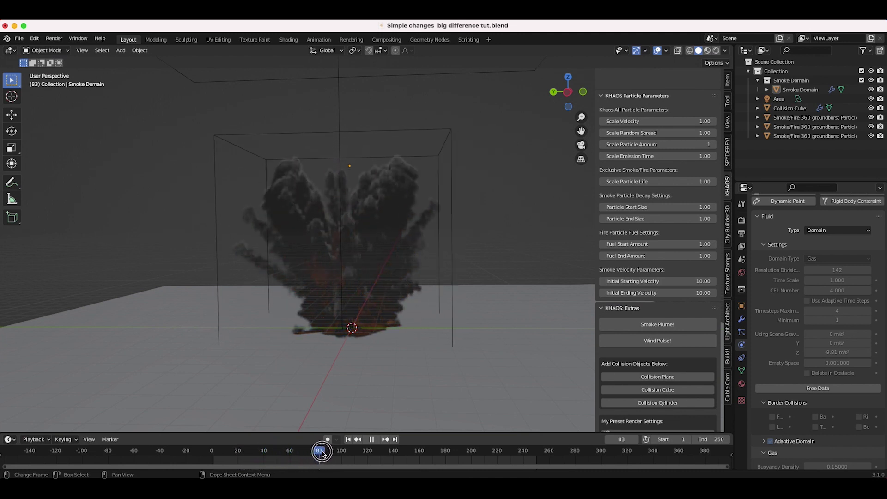
{"action": "key", "text": "space"}
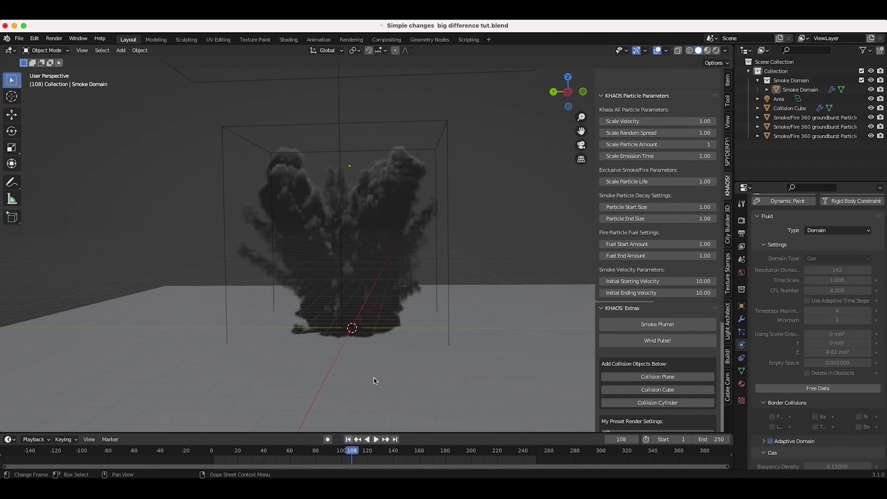
- Return the baked explosion to frame 27 and examine the early fire burst from several angles
{"action": "middle_click_drag", "start_coordinate": [374, 380], "coordinate": [434, 151]}
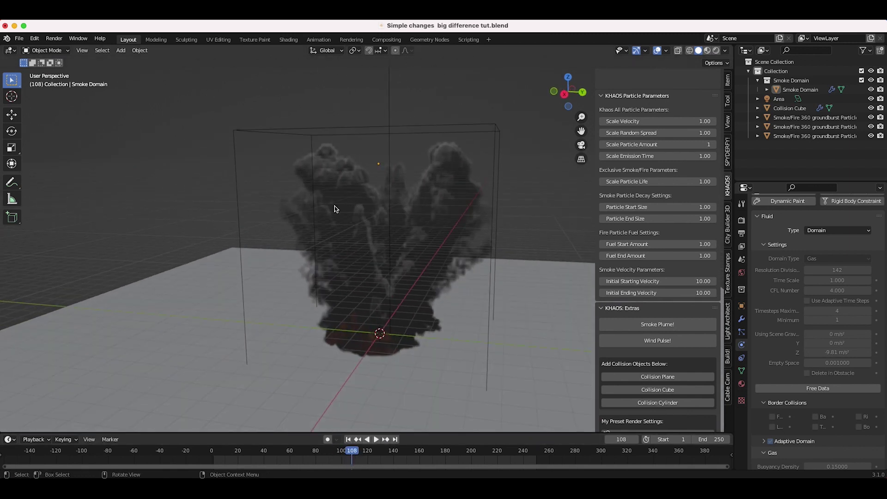
{"action": "middle_click_drag", "start_coordinate": [335, 206], "coordinate": [338, 267]}
{"action": "left_click", "coordinate": [246, 452]}
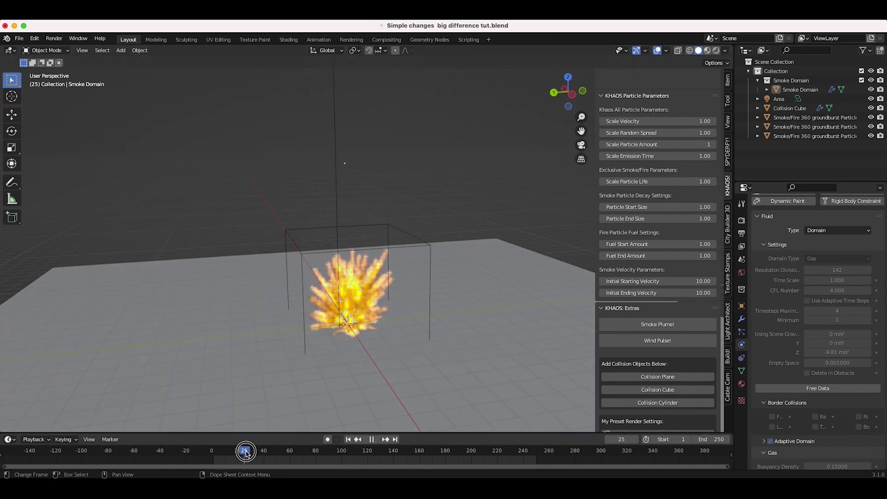
{"action": "mouse_move", "coordinate": [246, 453]}
{"action": "left_mouse_down"}
{"action": "mouse_move", "coordinate": [284, 458]}
{"action": "mouse_move", "coordinate": [247, 458]}
{"action": "left_mouse_up"}
{"action": "key", "text": "space"}
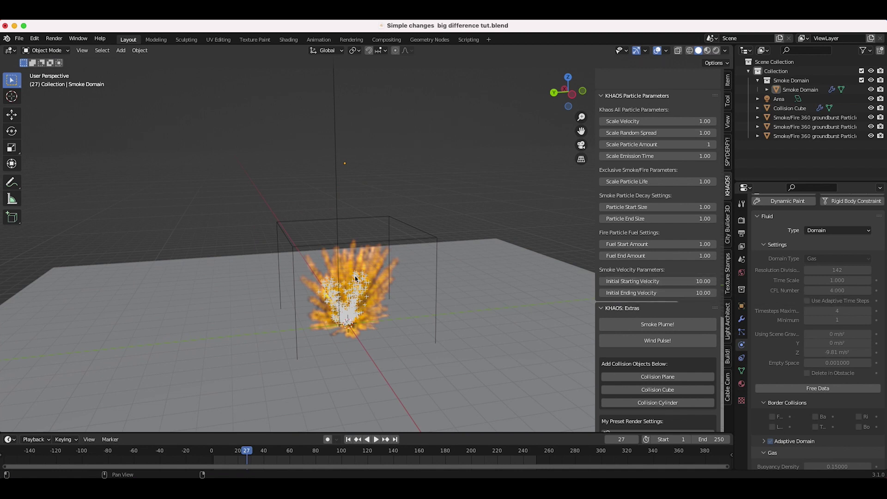
{"action": "middle_click_drag", "start_coordinate": [372, 281], "coordinate": [387, 256]}
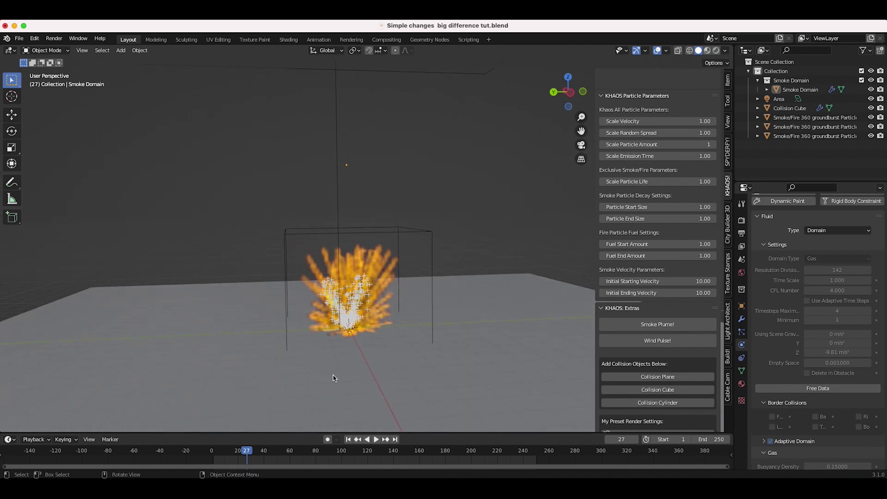
- Advance the explosion to frame 48 and examine the streaking smoke trails from several angles
{"action": "left_click", "coordinate": [250, 453]}
{"action": "key", "text": "space"}
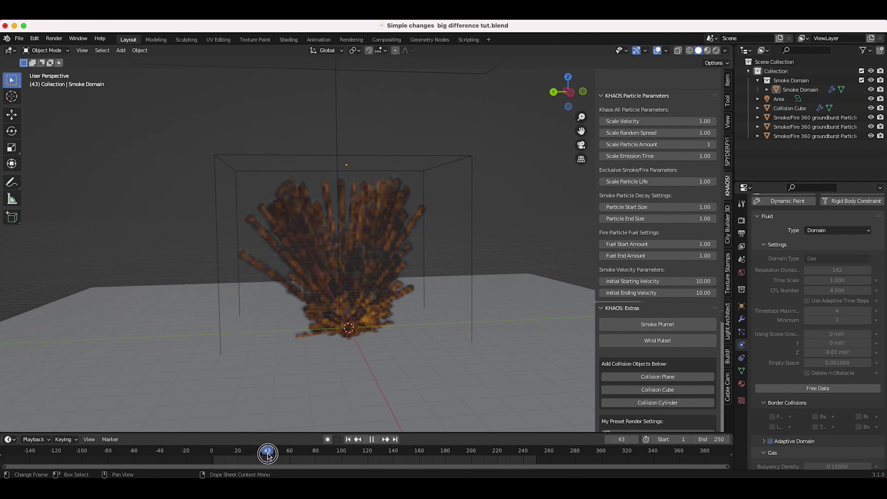
{"action": "key", "text": "space"}
{"action": "middle_click_drag", "start_coordinate": [290, 287], "coordinate": [289, 290]}
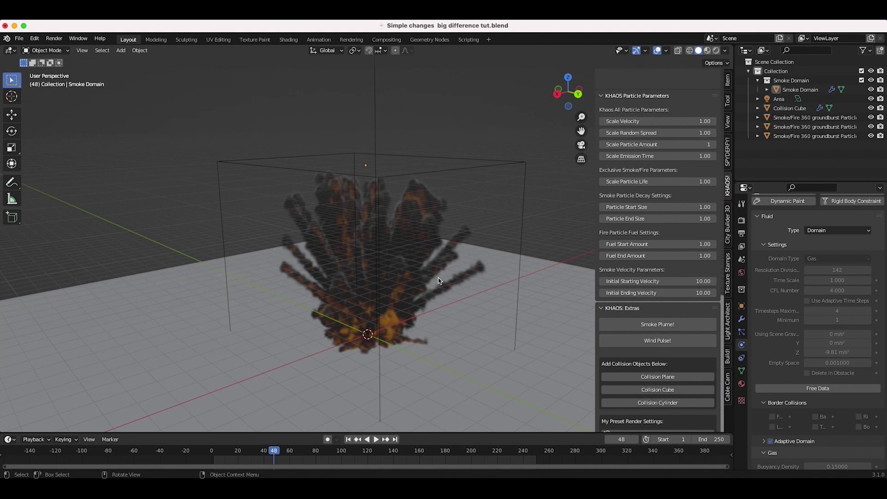
{"action": "middle_click_drag", "start_coordinate": [423, 244], "coordinate": [476, 228]}
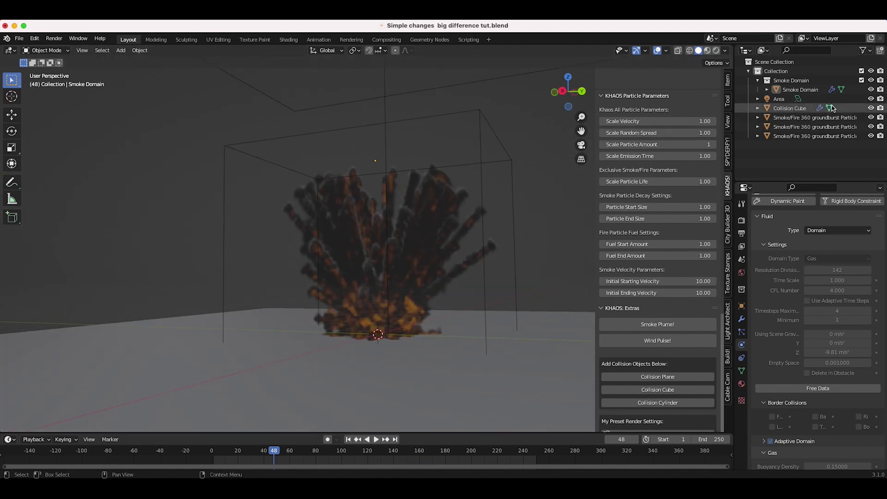
- Set the fluid Initial Velocity Source of the first Smoke/Fire 360 groundburst emitter to 10
{"action": "left_click", "coordinate": [822, 117]}
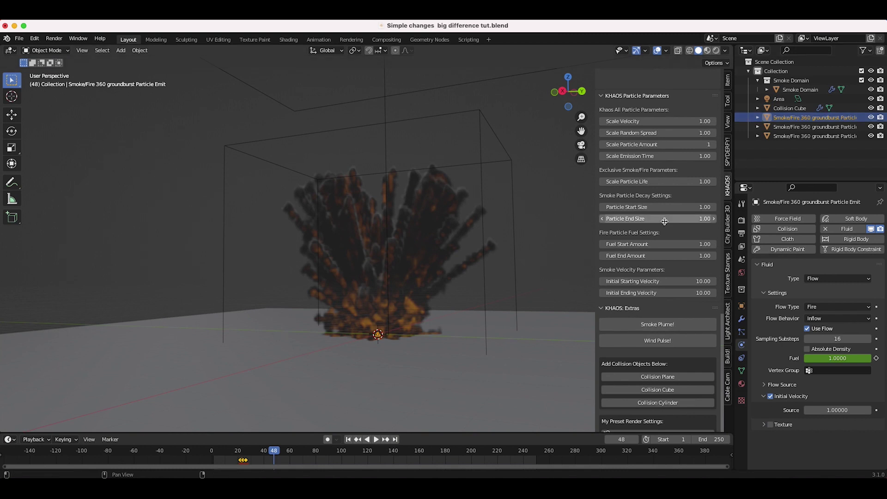
{"action": "middle_click_drag", "start_coordinate": [305, 332], "coordinate": [288, 342]}
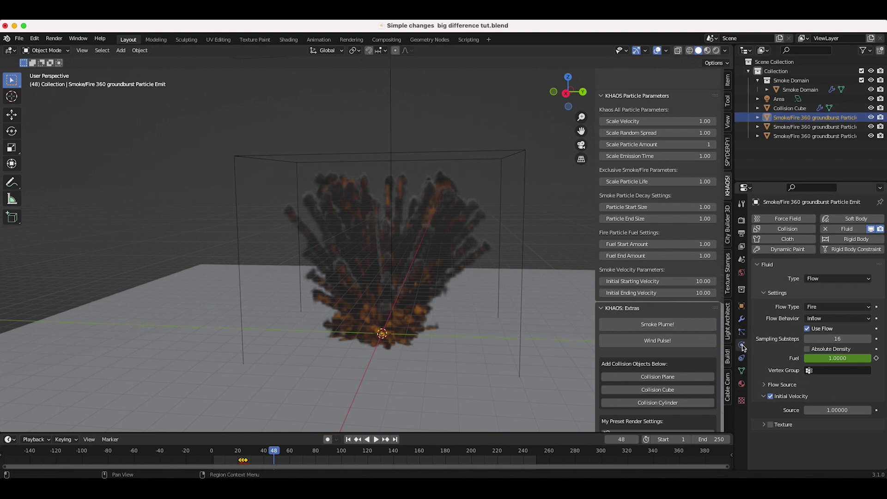
{"action": "left_click", "coordinate": [820, 410]}
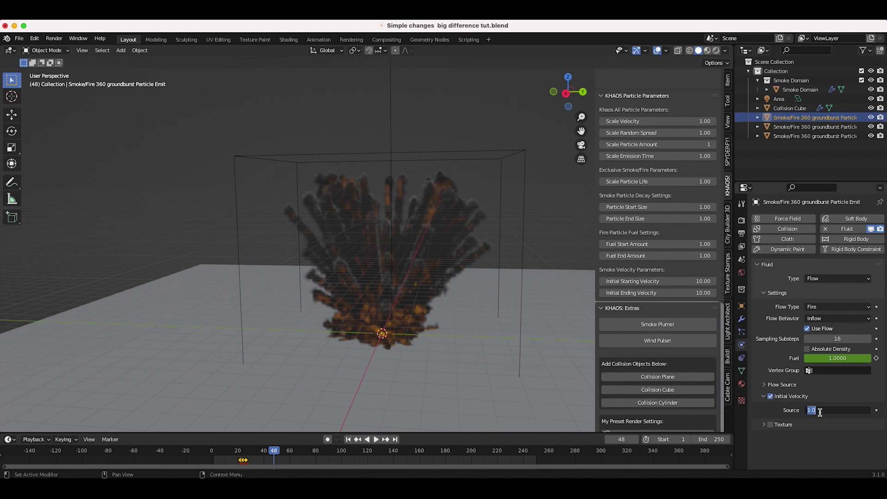
{"action": "type", "text": "10"}
{"action": "key", "text": "Return"}
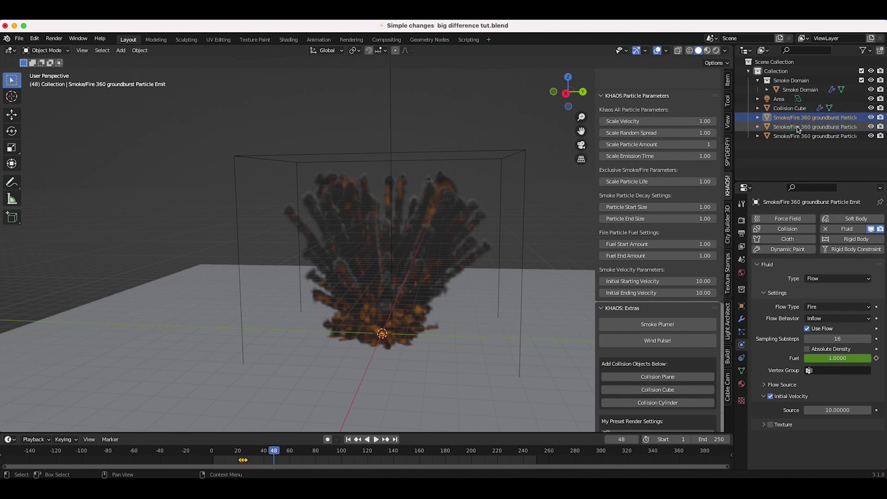
- Set the Initial Velocity Source to 10 on the second and third Smoke/Fire 360 groundburst emitters
{"action": "left_click", "coordinate": [797, 126]}
{"action": "left_click", "coordinate": [831, 410]}
{"action": "type", "text": "10"}
{"action": "key", "text": "Return"}
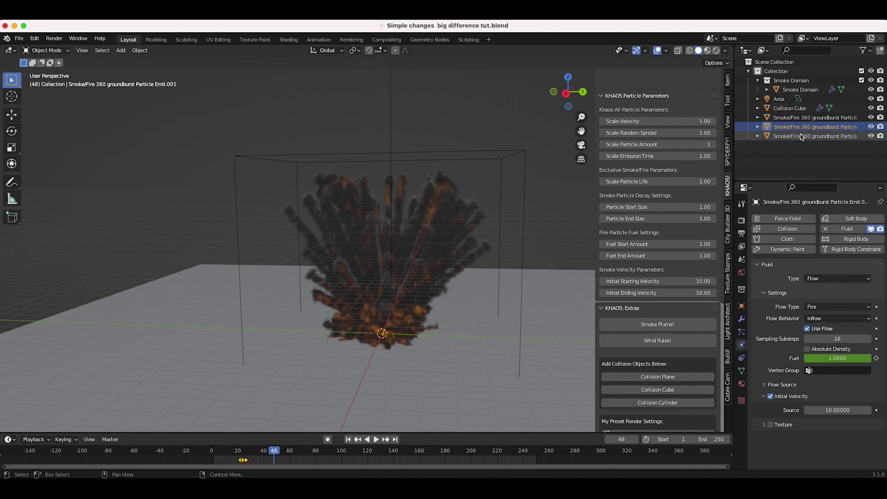
{"action": "left_click", "coordinate": [802, 135]}
{"action": "left_click", "coordinate": [836, 409]}
{"action": "type", "text": "10"}
{"action": "key", "text": "Return"}
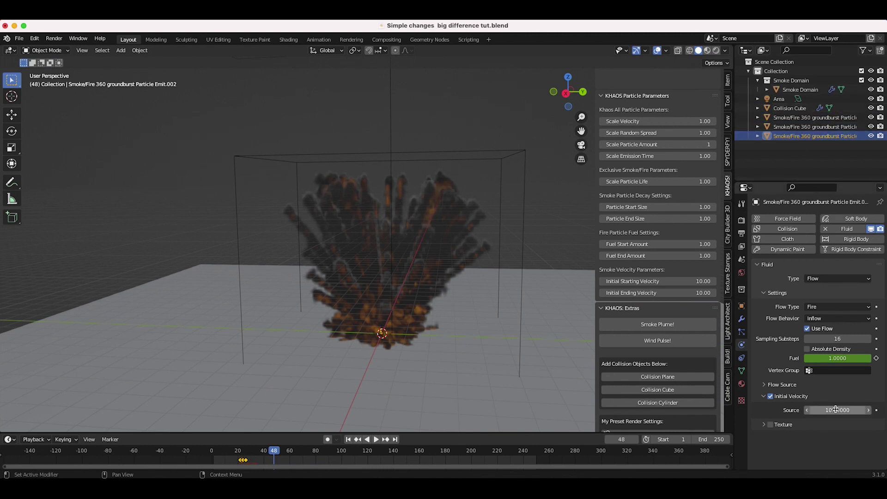
- Free the Smoke Domain's baked data and bake the simulation again
{"action": "left_click", "coordinate": [495, 150]}
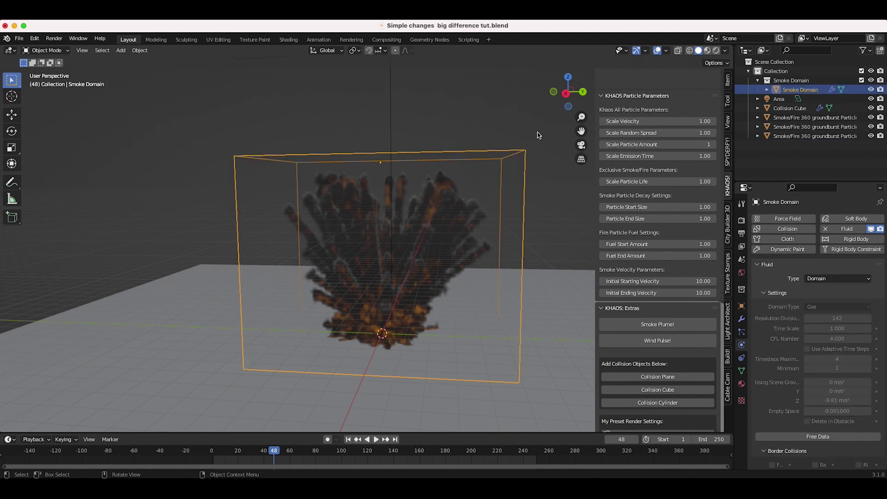
{"action": "left_click", "coordinate": [830, 437]}
{"action": "scroll", "coordinate": [818, 439], "scroll_direction": "down", "scroll_amount": 2}
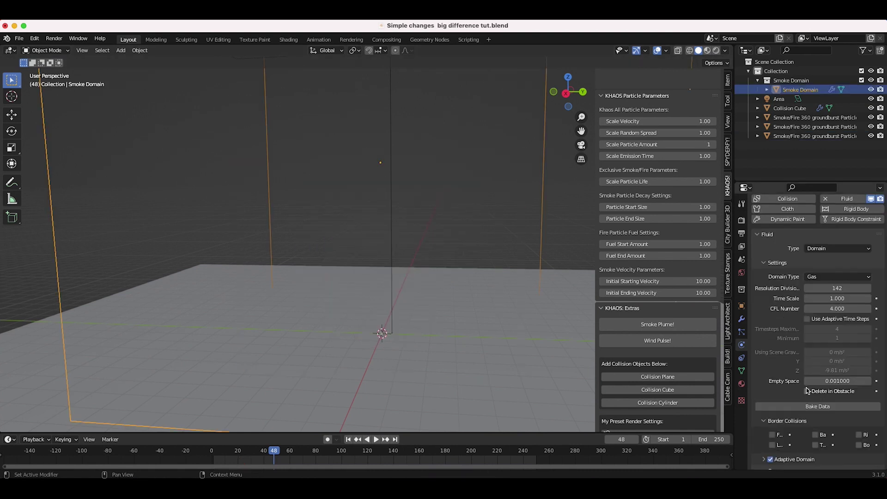
{"action": "left_click", "coordinate": [822, 406]}
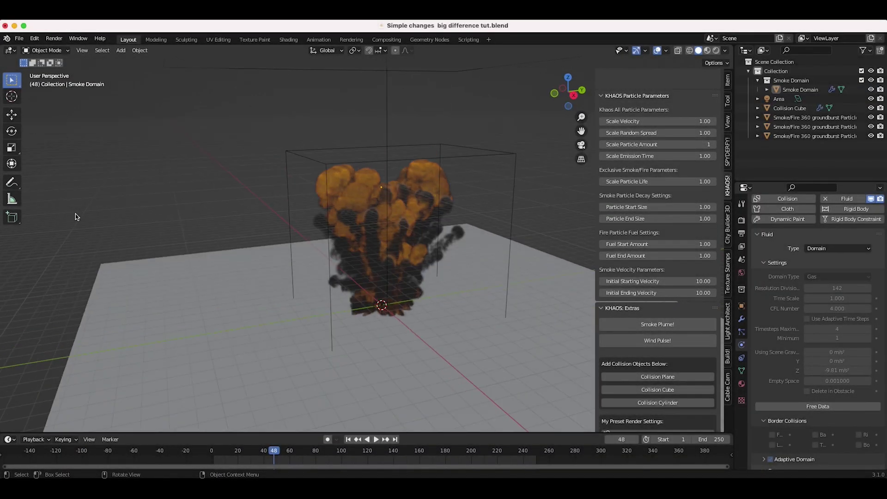
- Inspect the rebaked explosion at frame 48 from several angles and scrub through its early frames up to frame 45
{"action": "middle_click_drag", "start_coordinate": [76, 218], "coordinate": [118, 201]}
{"action": "scroll", "coordinate": [251, 225], "scroll_direction": "up", "scroll_amount": 5}
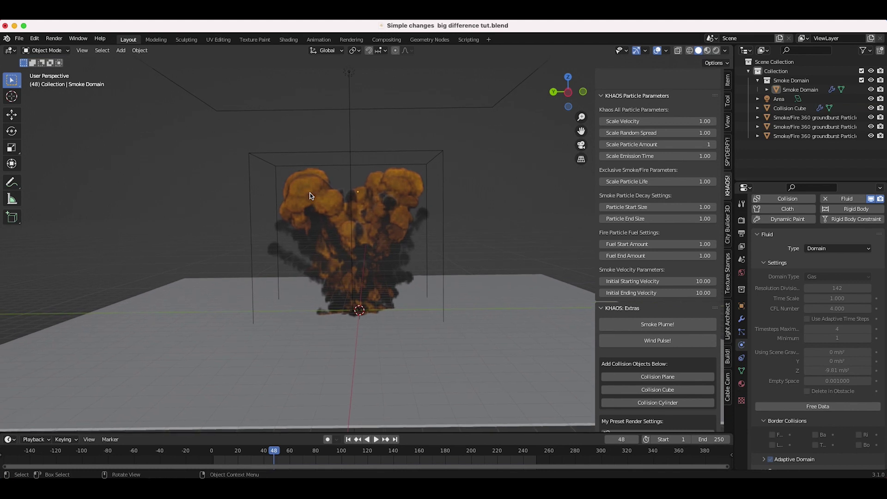
{"action": "scroll", "coordinate": [309, 196], "scroll_direction": "down", "scroll_amount": 3}
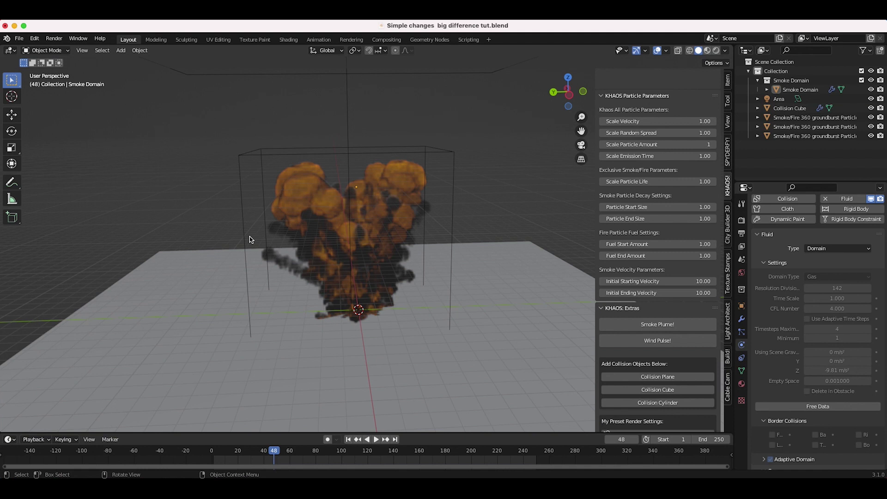
{"action": "left_click_drag", "start_coordinate": [231, 451], "coordinate": [236, 452]}
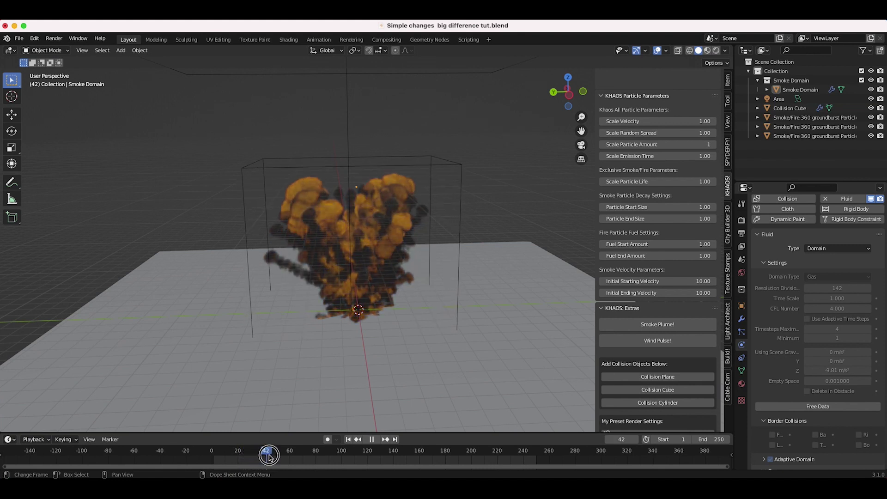
{"action": "scroll", "coordinate": [185, 341], "scroll_direction": "up", "scroll_amount": 2}
{"action": "key", "text": "space"}
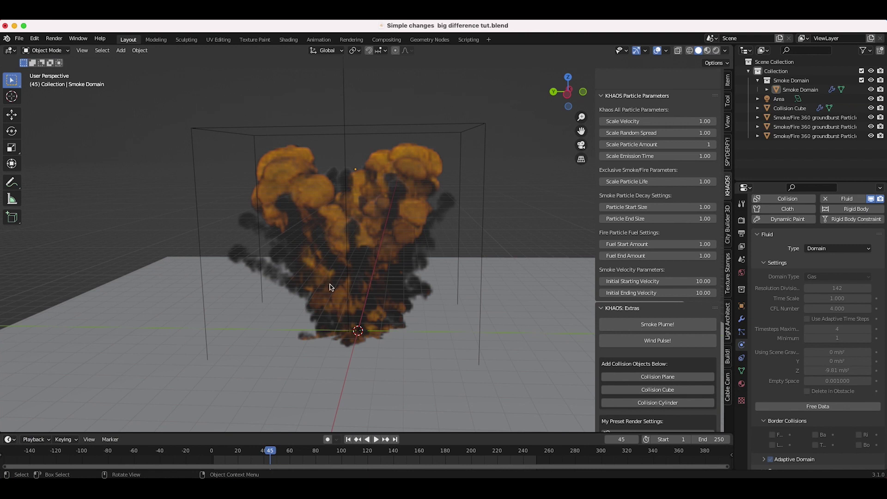
{"action": "middle_click_drag", "start_coordinate": [330, 287], "coordinate": [323, 283]}
- Scrub the rebaked explosion through frames 35 and 43 to frame 59, examining how the fireballs develop
{"action": "left_click_drag", "start_coordinate": [238, 453], "coordinate": [243, 453]}
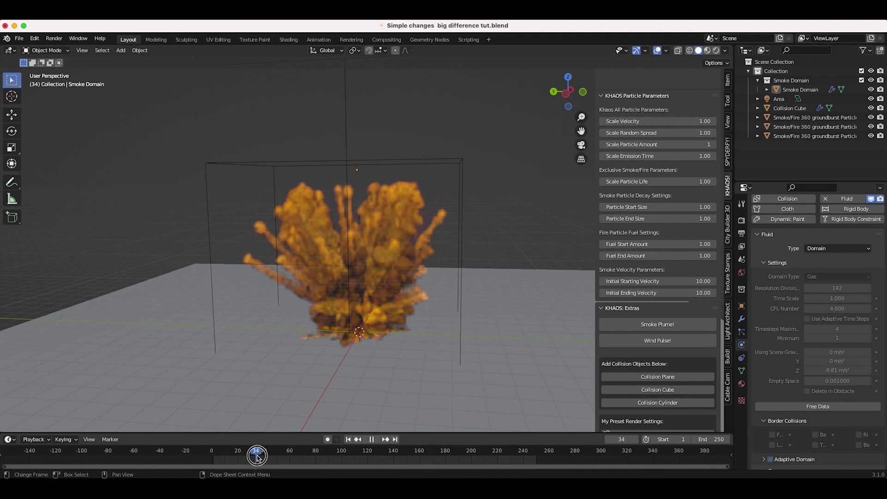
{"action": "key", "text": "space"}
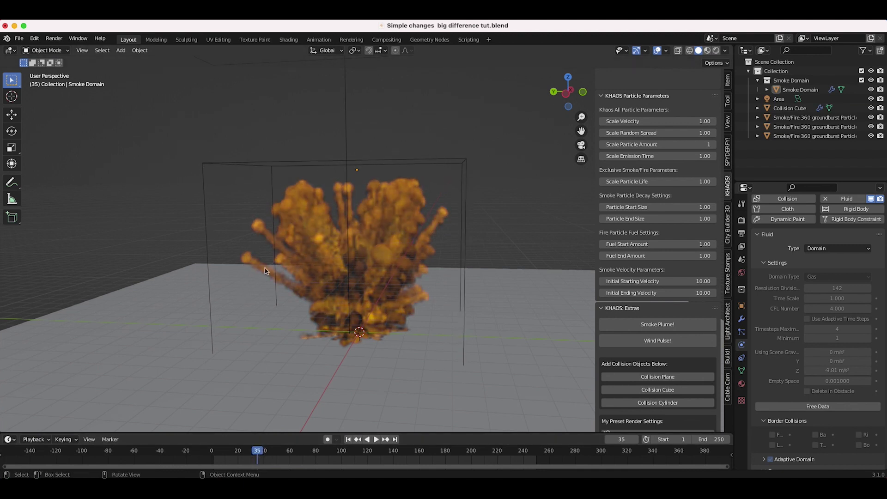
{"action": "left_click_drag", "start_coordinate": [257, 451], "coordinate": [268, 455]}
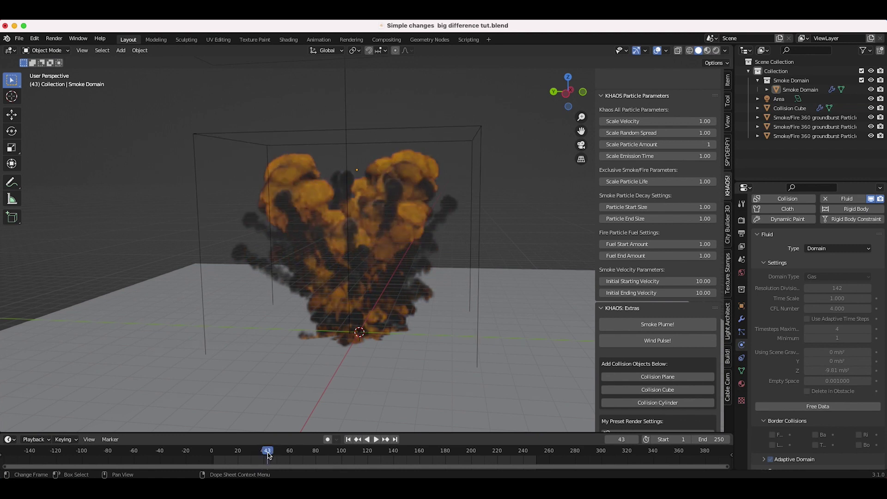
{"action": "left_click_drag", "start_coordinate": [267, 453], "coordinate": [289, 455]}
{"action": "key", "text": "space"}
{"action": "mouse_move", "coordinate": [425, 266]}
{"action": "middle_mouse_down"}
{"action": "mouse_move", "coordinate": [422, 260]}
{"action": "mouse_move", "coordinate": [417, 274]}
{"action": "middle_mouse_up"}
{"action": "middle_click_drag", "start_coordinate": [401, 223], "coordinate": [403, 231]}
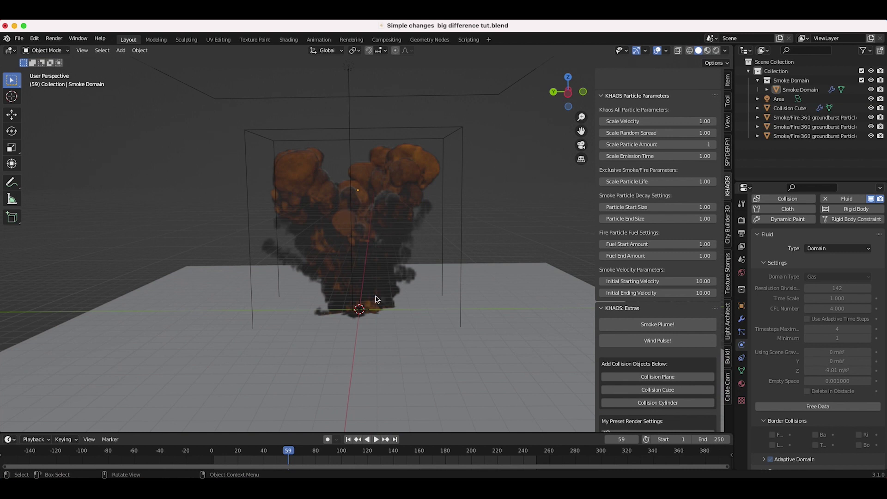
- Review the KHAOS smoke, debris and burst type options, and examine the explosion at frame 59 from several angles
{"action": "scroll", "coordinate": [656, 208], "scroll_direction": "up", "scroll_amount": 15}
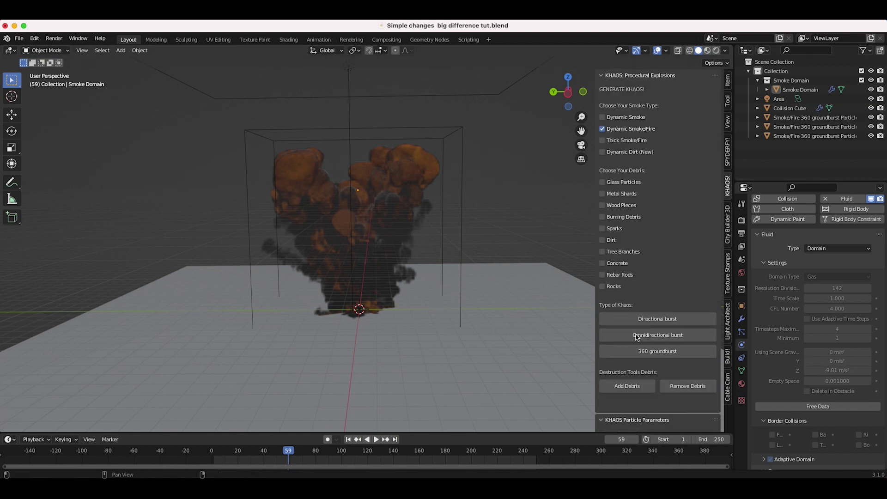
{"action": "left_click", "coordinate": [671, 334]}
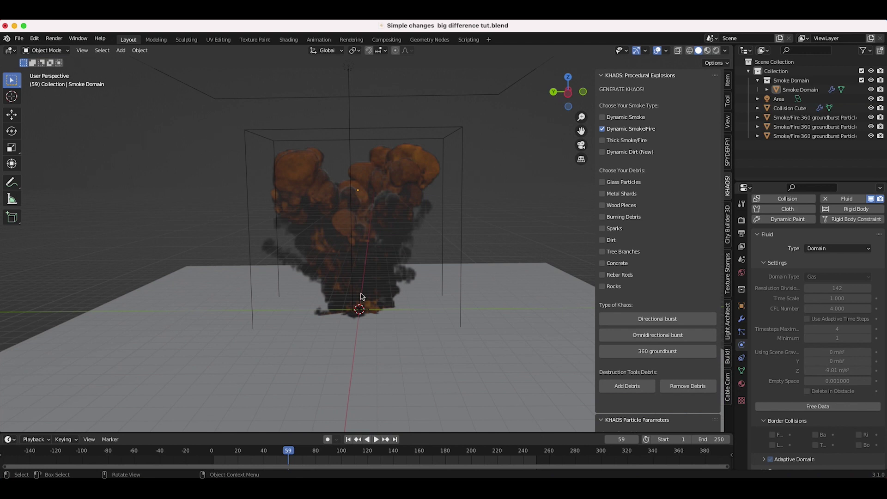
{"action": "middle_click_drag", "start_coordinate": [319, 208], "coordinate": [417, 207]}
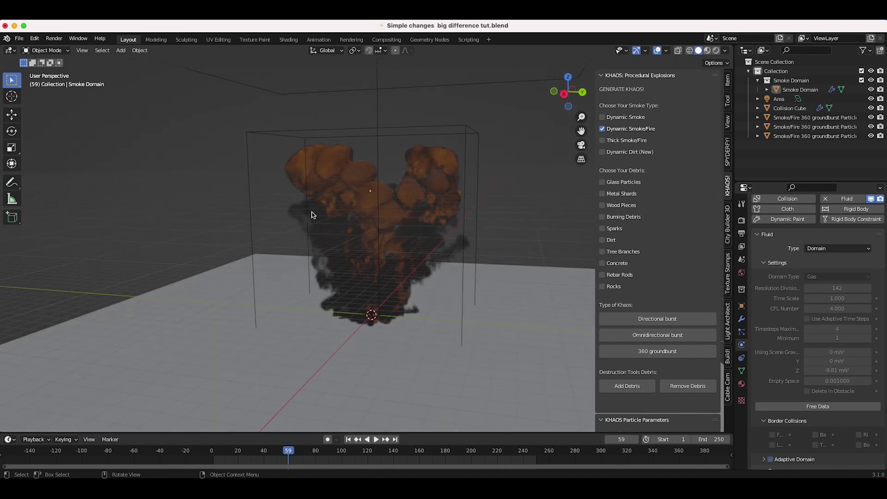
{"action": "middle_click_drag", "start_coordinate": [312, 215], "coordinate": [312, 214]}
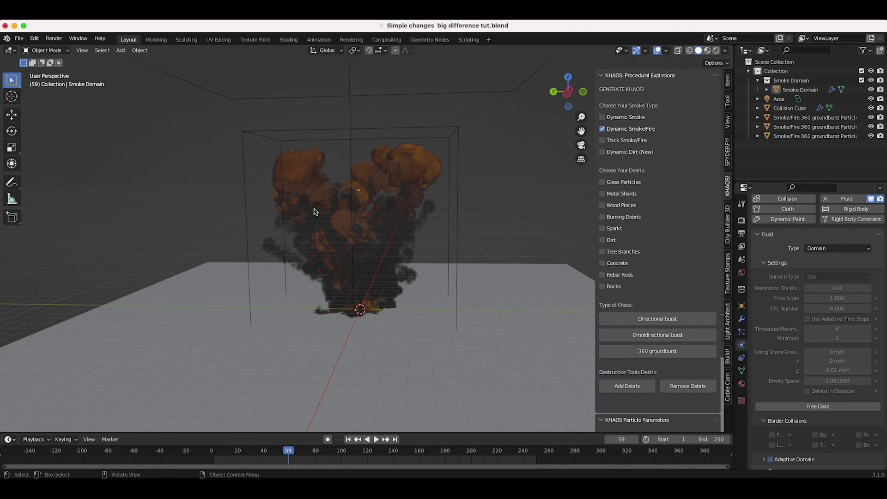
{"action": "mouse_move", "coordinate": [337, 227]}
{"action": "middle_mouse_down"}
{"action": "mouse_move", "coordinate": [319, 248]}
{"action": "mouse_move", "coordinate": [347, 240]}
{"action": "middle_mouse_up"}
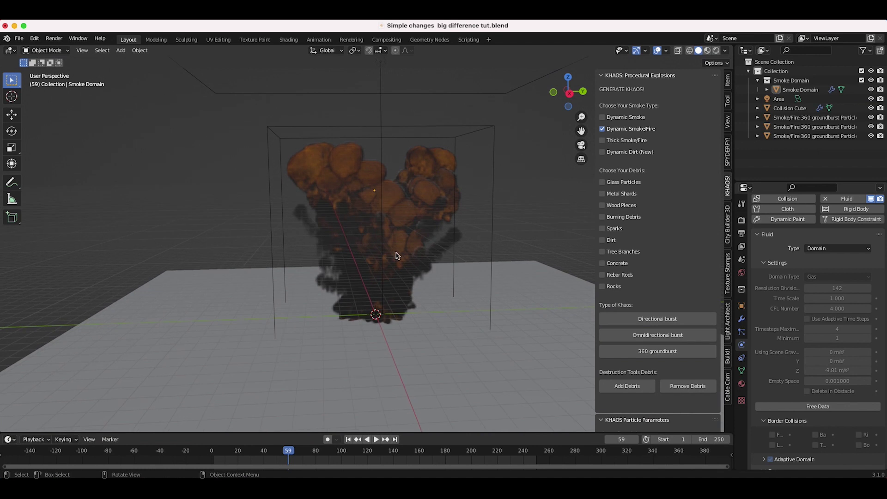
{"action": "middle_click_drag", "start_coordinate": [439, 212], "coordinate": [438, 213]}
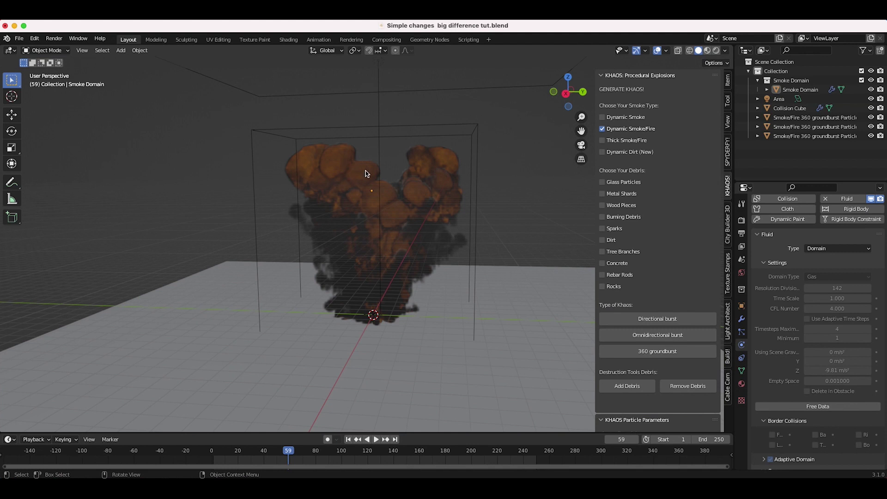
{"action": "middle_click_drag", "start_coordinate": [437, 198], "coordinate": [362, 244]}
{"action": "middle_click_drag", "start_coordinate": [296, 244], "coordinate": [364, 232]}
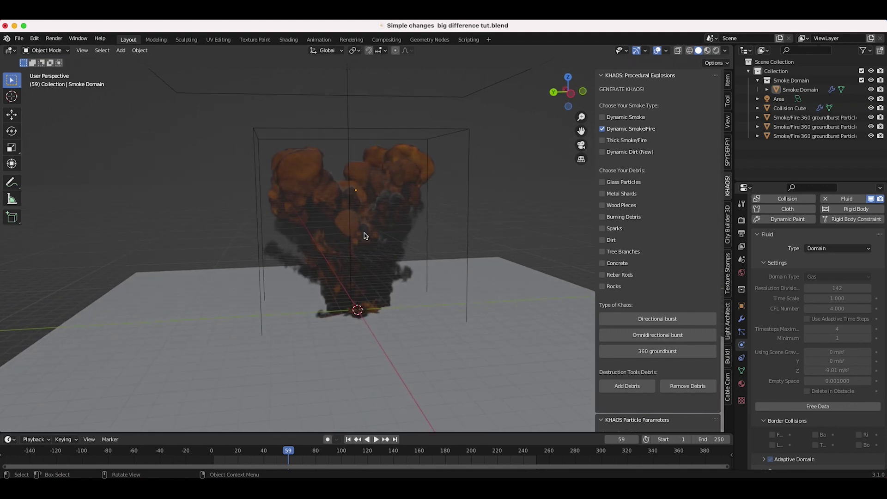
- Add a Turbulence force field and move it outside the Smoke Domain, above and to the side of the ground plane
{"action": "key", "text": "shift+a"}
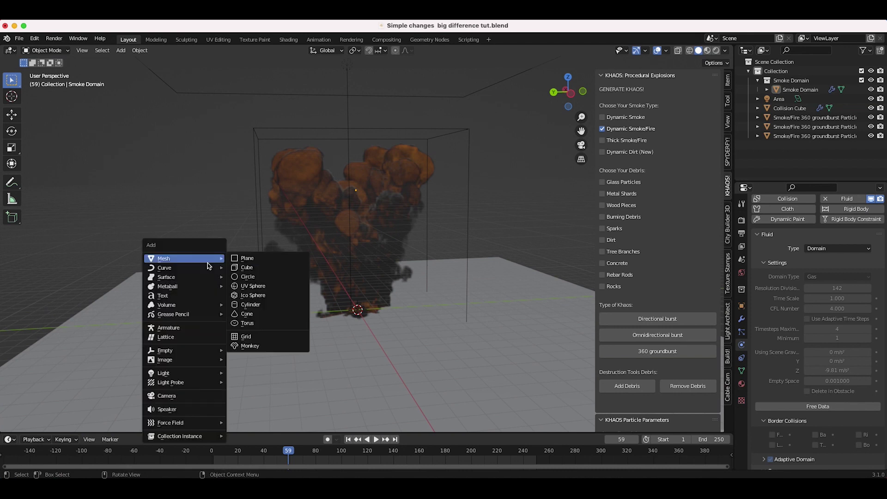
{"action": "mouse_move", "coordinate": [163, 427]}
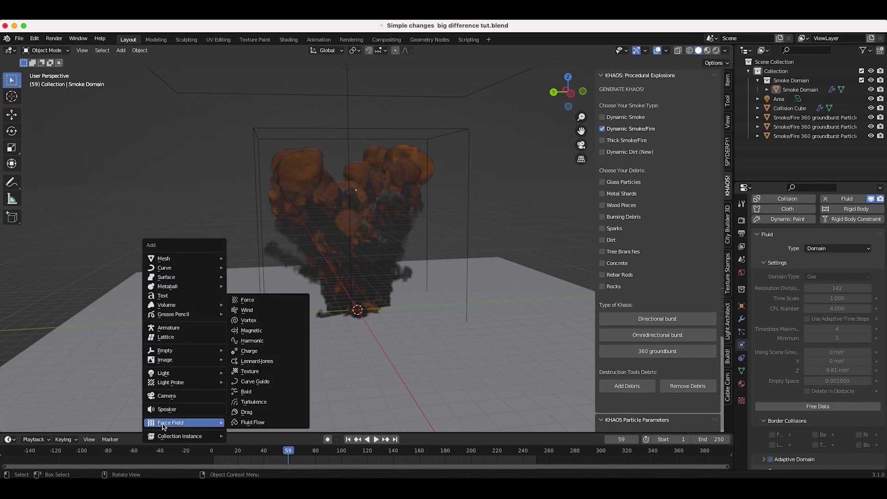
{"action": "left_click", "coordinate": [254, 402]}
{"action": "key", "text": "g"}
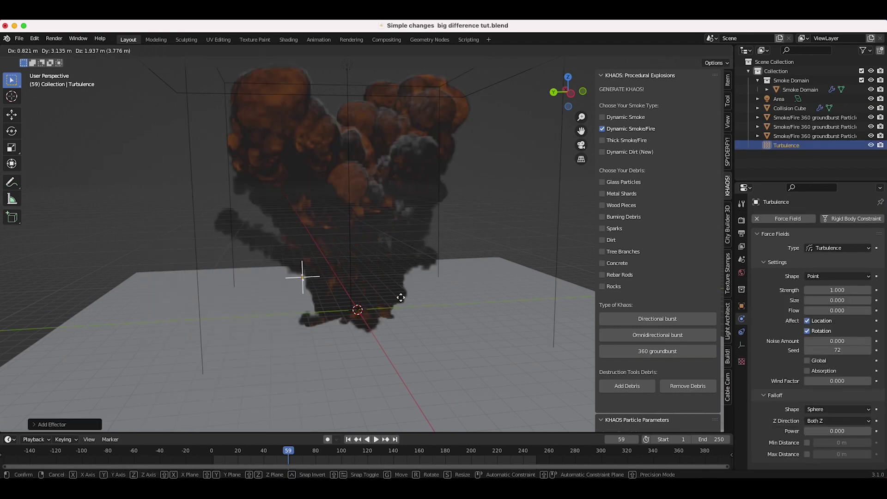
{"action": "left_click", "coordinate": [257, 261]}
{"action": "middle_click_drag", "start_coordinate": [207, 265], "coordinate": [311, 276], "text": "shift"}
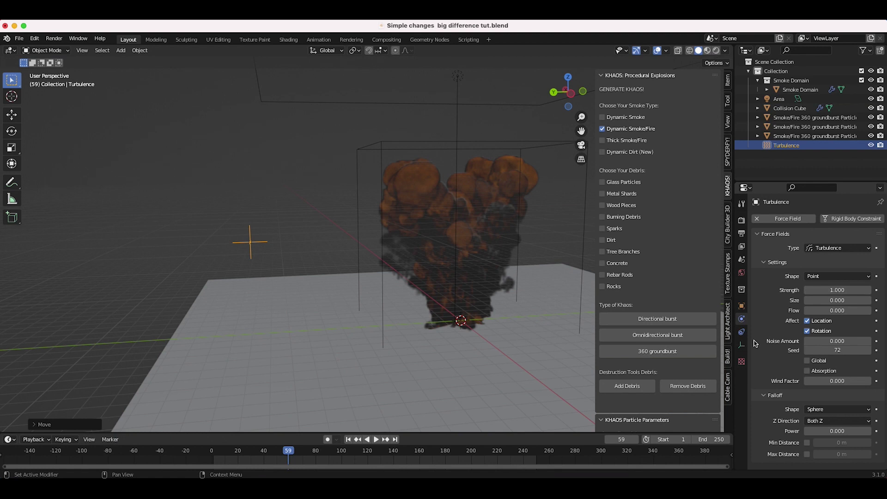
- Set the Turbulence force field's size to 0.25
{"action": "left_click", "coordinate": [837, 300]}
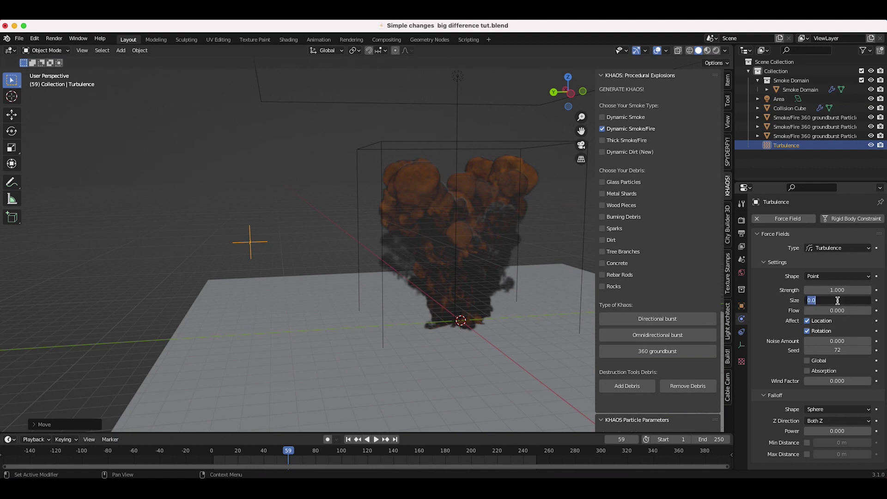
{"action": "key", "text": "BackSpace"}
{"action": "type", "text": ".25"}
{"action": "key", "text": "Return"}
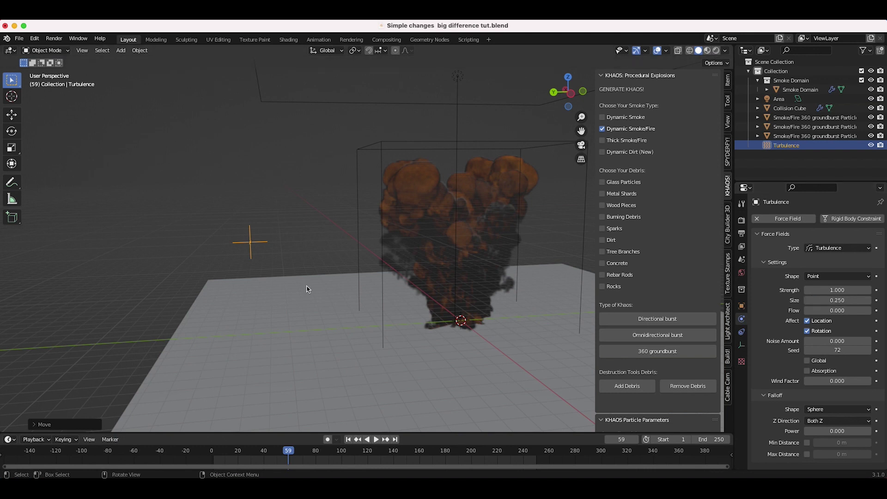
- Examine the turbulence field's placement relative to the explosion and ground plane from several angles at frame 59
{"action": "scroll", "coordinate": [403, 313], "scroll_direction": "up", "scroll_amount": 5}
{"action": "scroll", "coordinate": [350, 292], "scroll_direction": "left", "scroll_amount": 5, "text": "shift"}
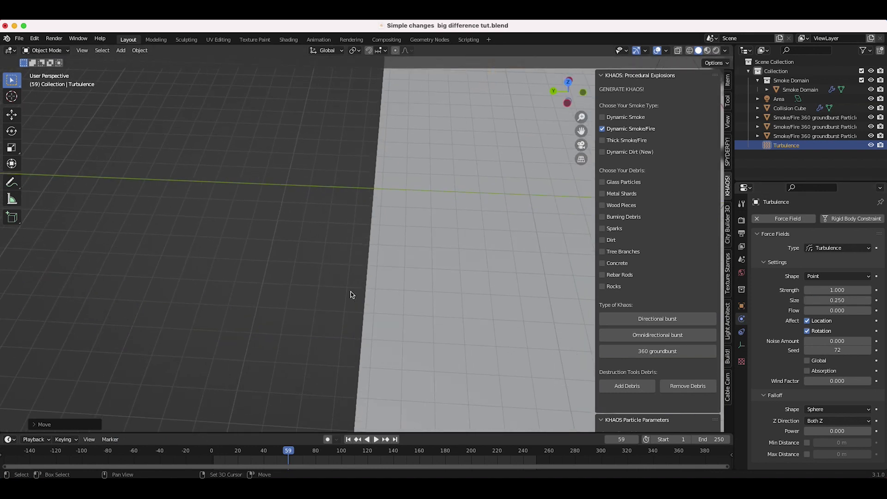
{"action": "scroll", "coordinate": [350, 292], "scroll_direction": "left", "scroll_amount": 3}
{"action": "scroll", "coordinate": [350, 292], "scroll_direction": "left", "scroll_amount": 1}
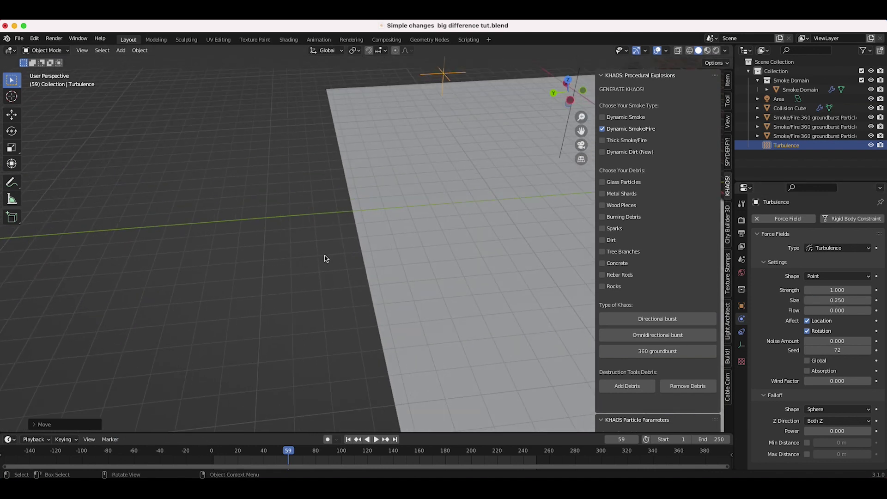
{"action": "scroll", "coordinate": [395, 219], "scroll_direction": "down", "scroll_amount": 6}
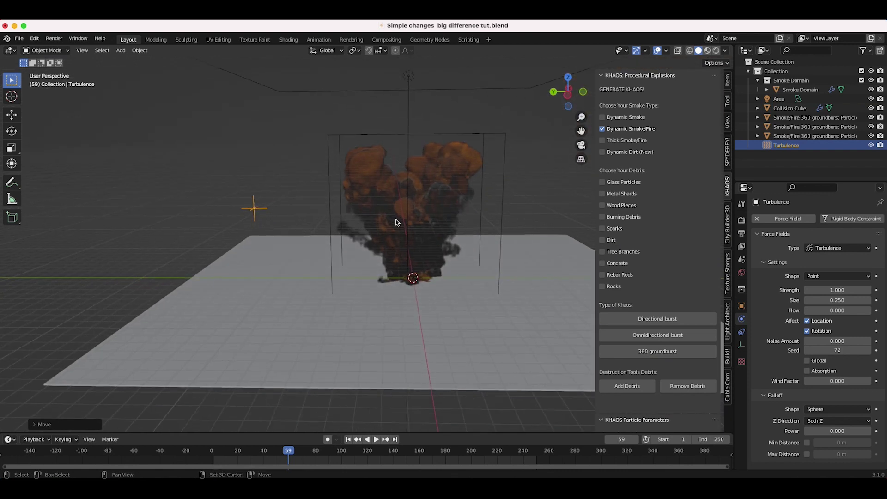
{"action": "scroll", "coordinate": [395, 219], "scroll_direction": "right", "scroll_amount": 2, "text": "shift"}
{"action": "scroll", "coordinate": [348, 167], "scroll_direction": "up", "scroll_amount": 5}
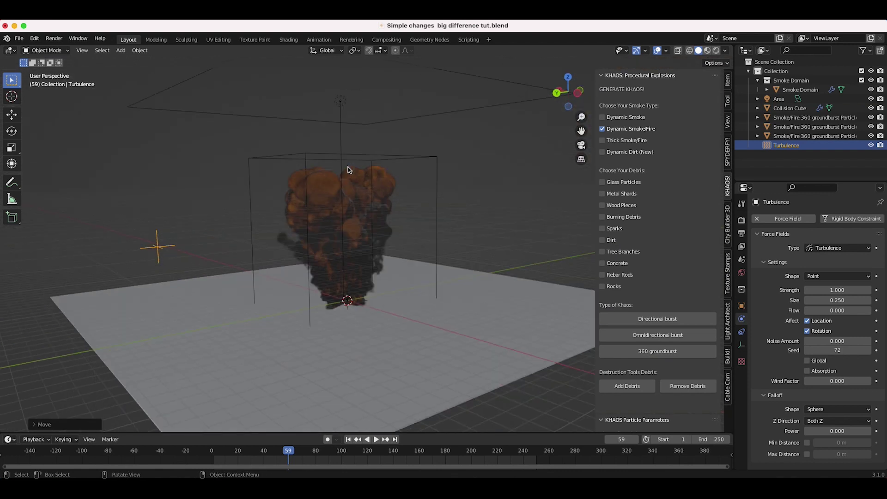
{"action": "scroll", "coordinate": [348, 167], "scroll_direction": "up", "scroll_amount": 5}
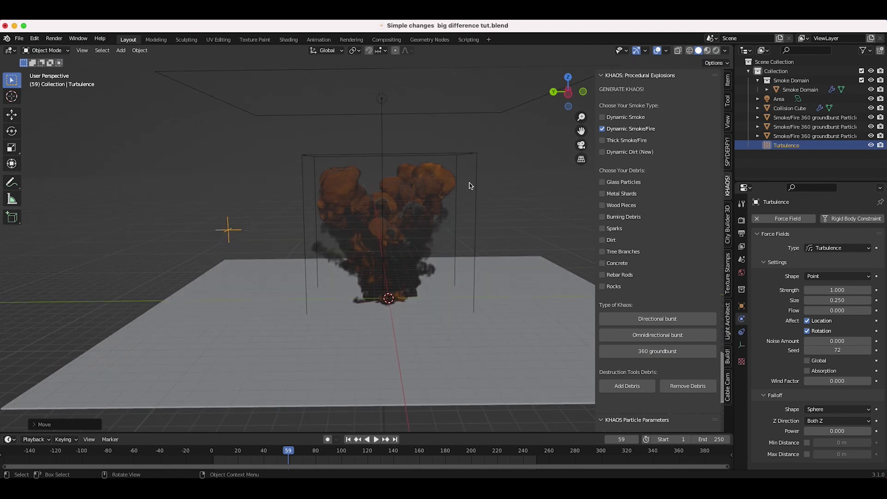
{"action": "scroll", "coordinate": [379, 177], "scroll_direction": "up", "scroll_amount": 3, "text": "shift"}
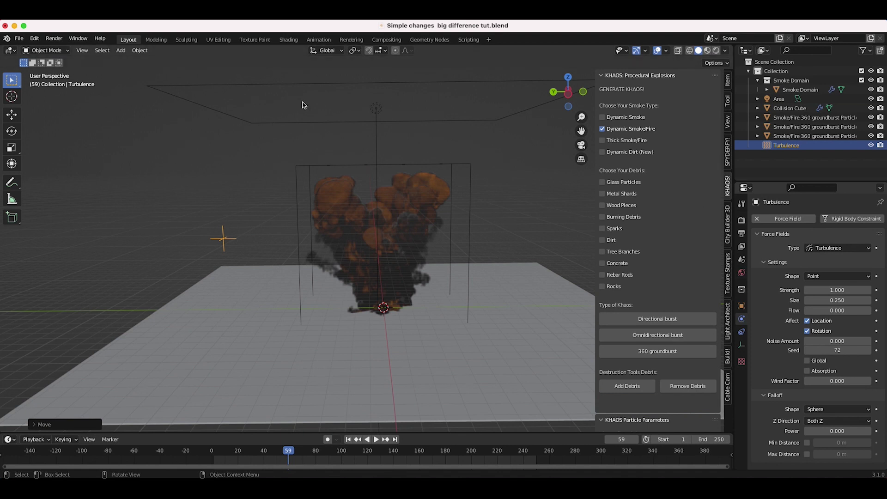
- Go to frame 50, set the turbulence strength to 10 and insert a keyframe on it
{"action": "left_click_drag", "start_coordinate": [235, 452], "coordinate": [256, 451]}
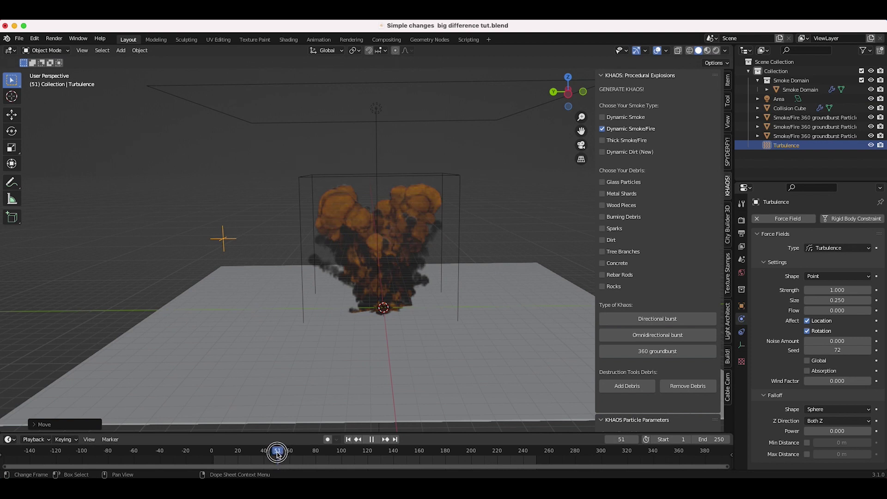
{"action": "left_click", "coordinate": [277, 451]}
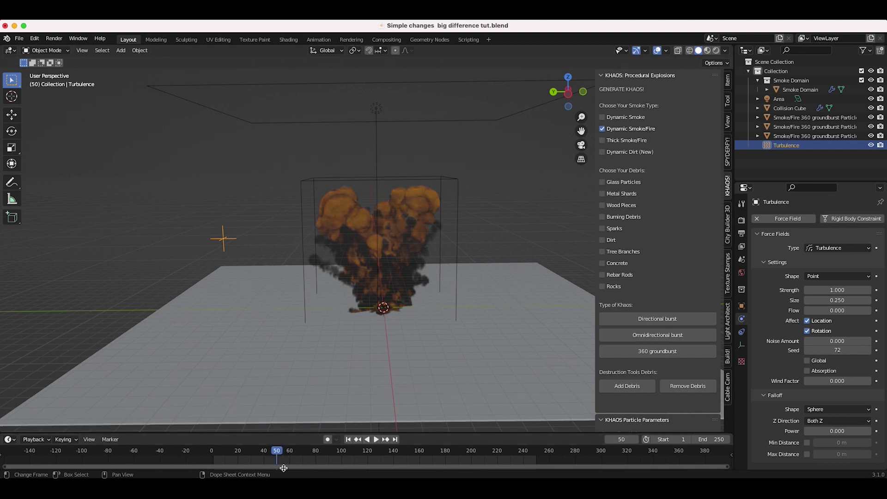
{"action": "left_click", "coordinate": [837, 289]}
{"action": "type", "text": "10"}
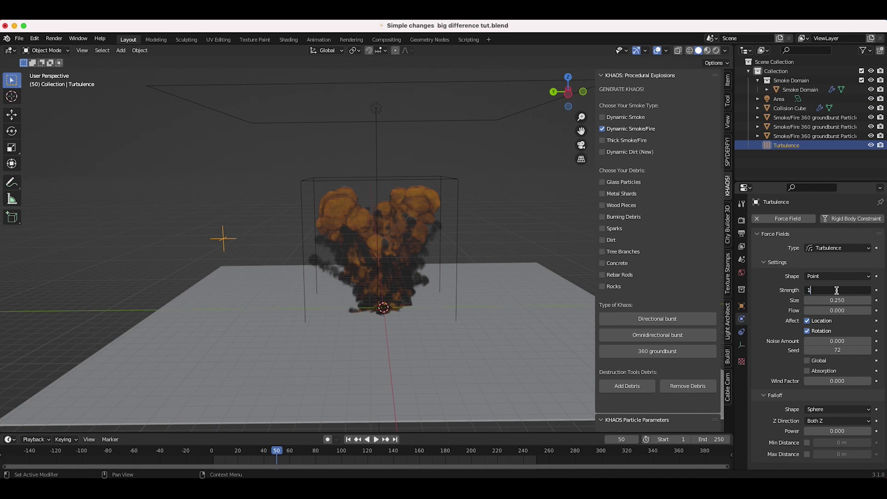
{"action": "key", "text": "Return"}
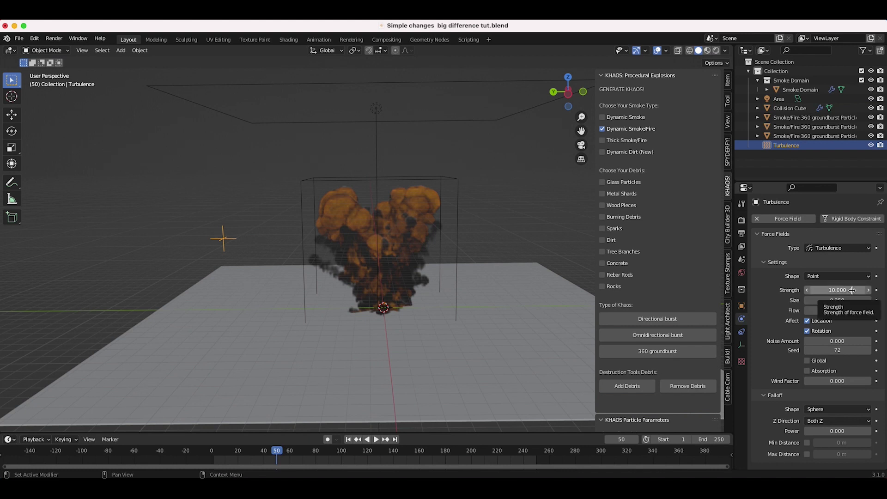
{"action": "key", "text": "i"}
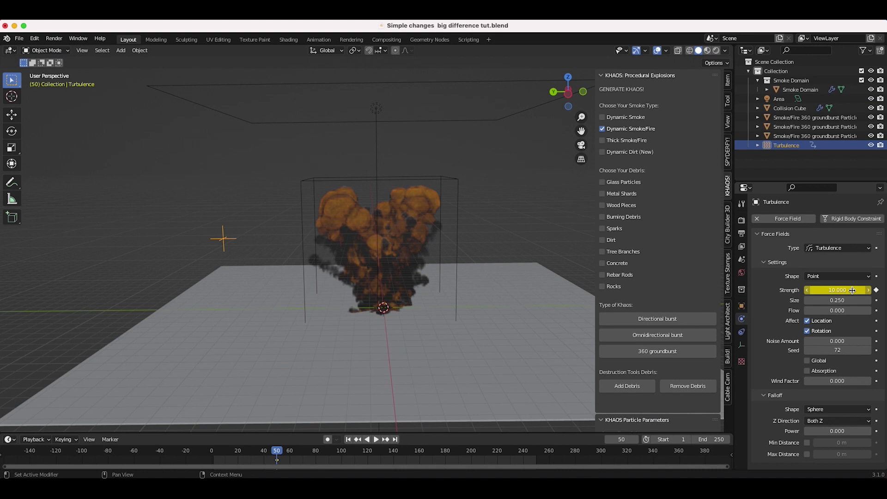
- Go to frame 65, set the turbulence strength to 0 and insert a second keyframe on it
{"action": "left_click", "coordinate": [276, 455]}
{"action": "key", "text": "space"}
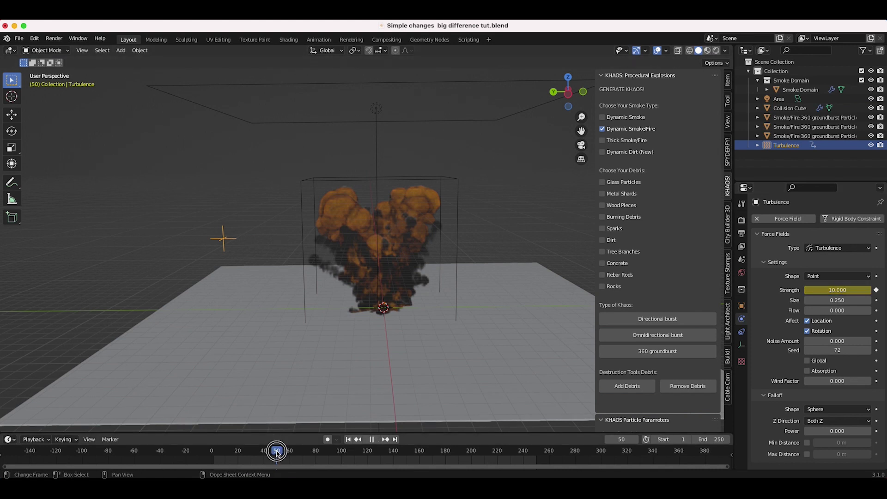
{"action": "left_click_drag", "start_coordinate": [277, 453], "coordinate": [296, 456]}
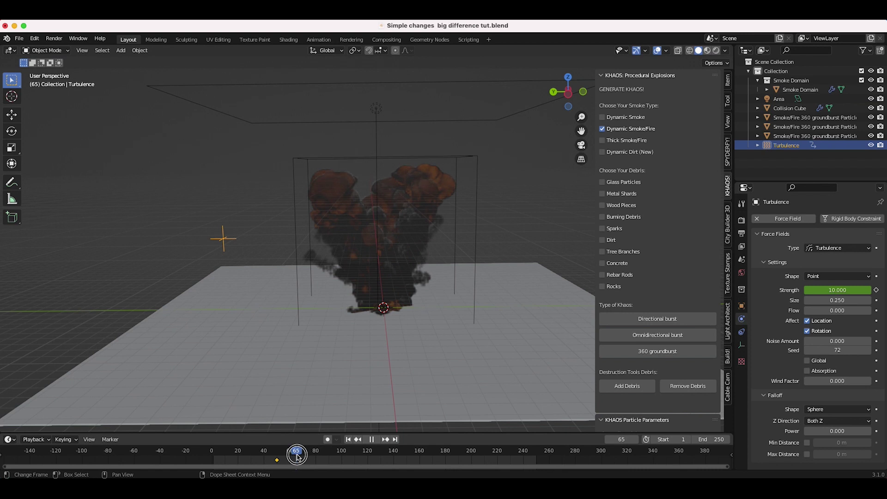
{"action": "key", "text": "space"}
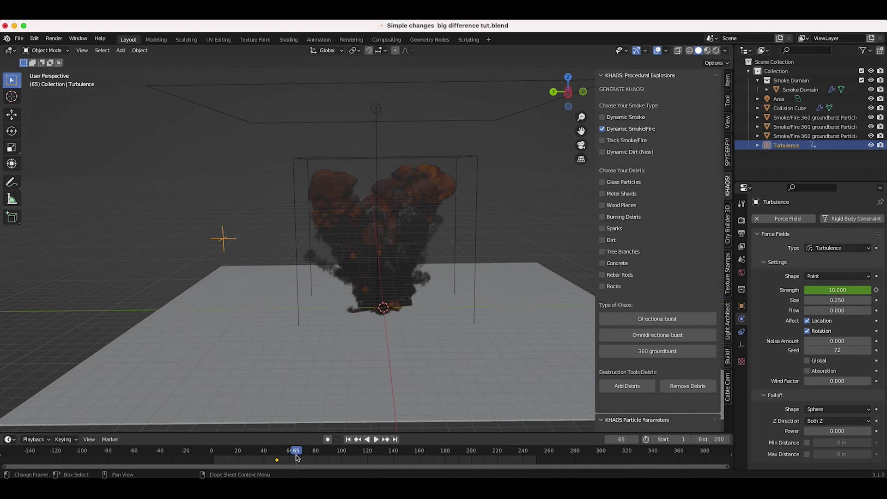
{"action": "left_click", "coordinate": [832, 290]}
{"action": "type", "text": "0"}
- Shift the two turbulence strength keyframes earlier in the timeline, to about frames 45 and 58
{"action": "scroll", "coordinate": [291, 462], "scroll_direction": "up", "scroll_amount": 5}
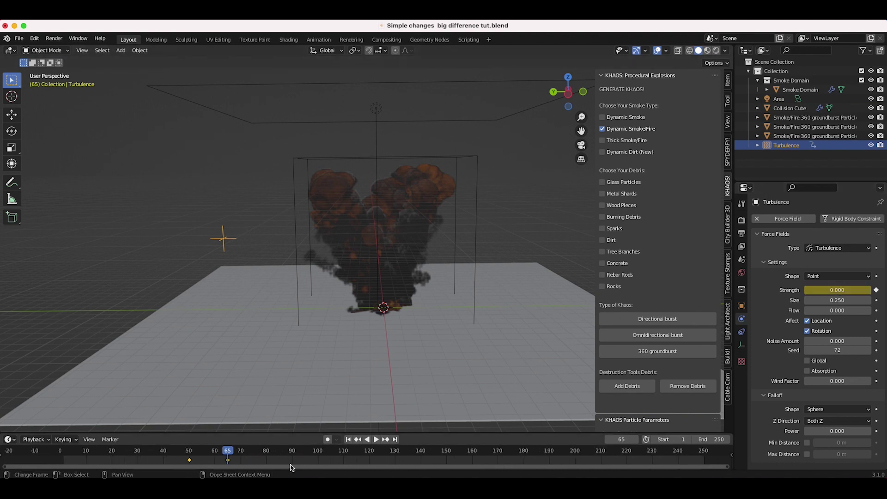
{"action": "left_click_drag", "start_coordinate": [226, 459], "coordinate": [177, 459]}
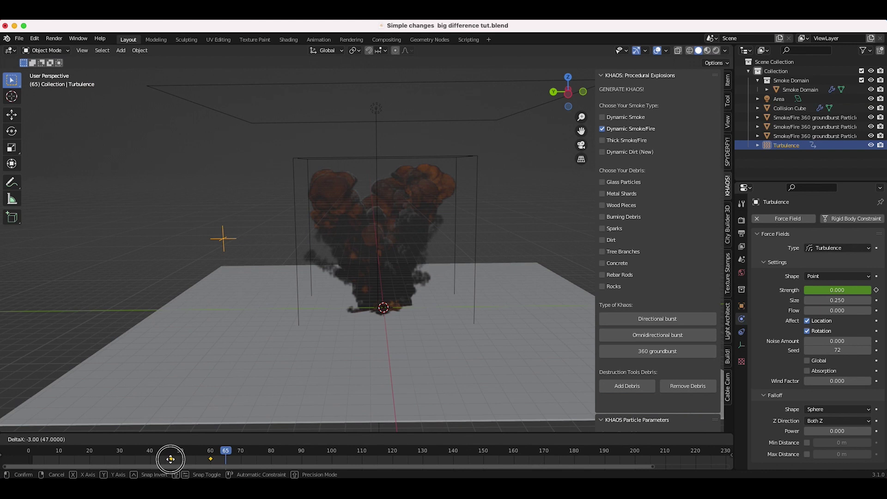
{"action": "left_click", "coordinate": [168, 456]}
{"action": "left_click", "coordinate": [171, 451]}
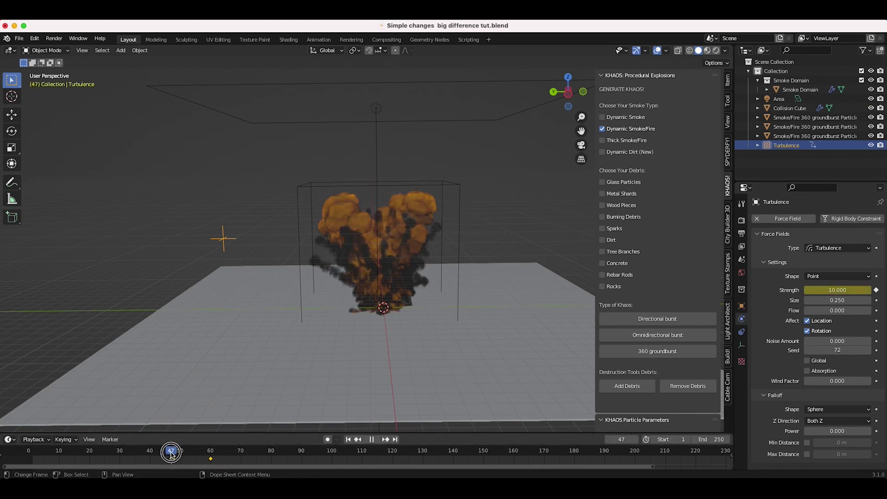
{"action": "left_click_drag", "start_coordinate": [211, 459], "coordinate": [205, 460]}
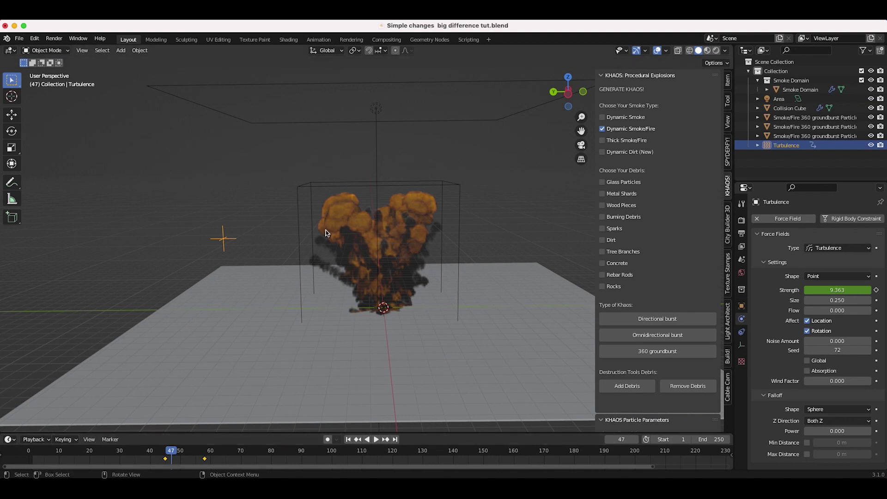
- Move the turbulence field slightly higher, keeping it beside the explosion and outside the Smoke Domain
{"action": "middle_click_drag", "start_coordinate": [351, 231], "coordinate": [326, 233]}
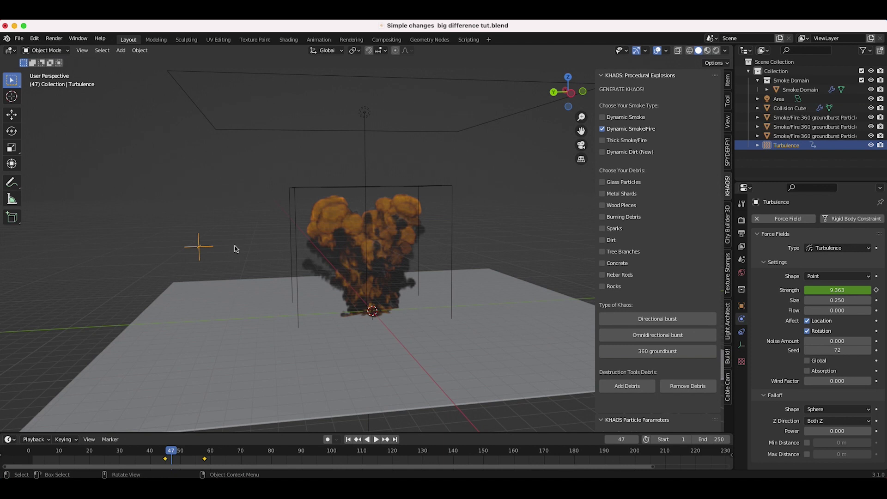
{"action": "key", "text": "g"}
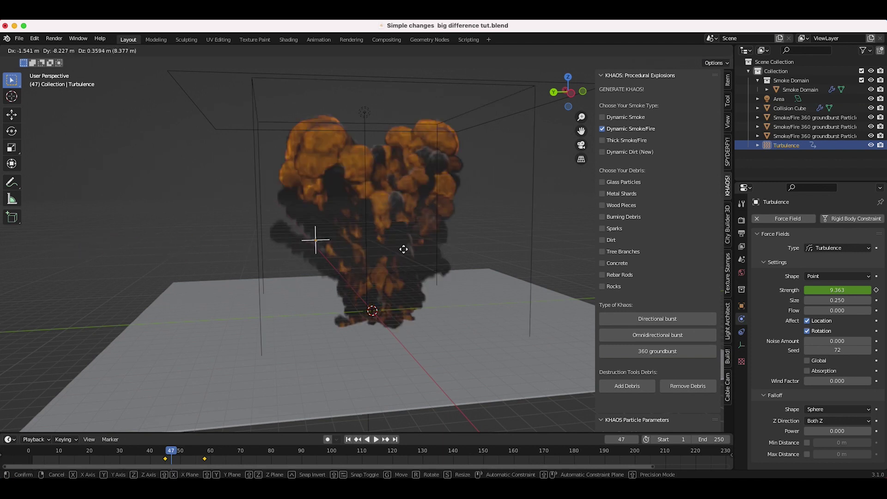
{"action": "left_click", "coordinate": [292, 231]}
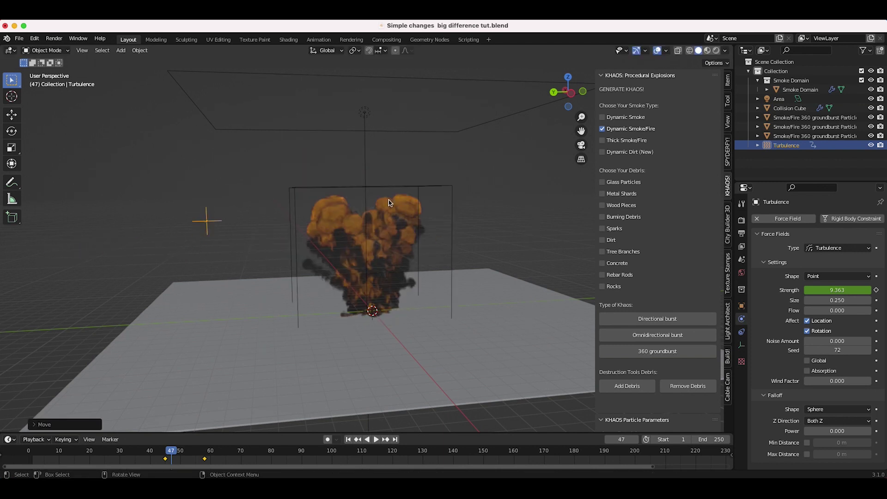
{"action": "middle_click_drag", "start_coordinate": [417, 262], "coordinate": [393, 310]}
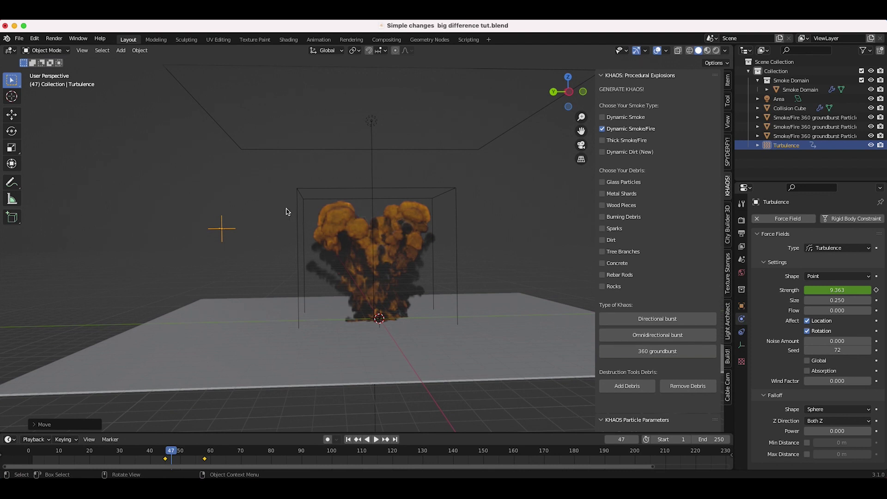
- Select the Smoke Domain, free its baked fluid data and bake the data again
{"action": "left_click", "coordinate": [457, 247]}
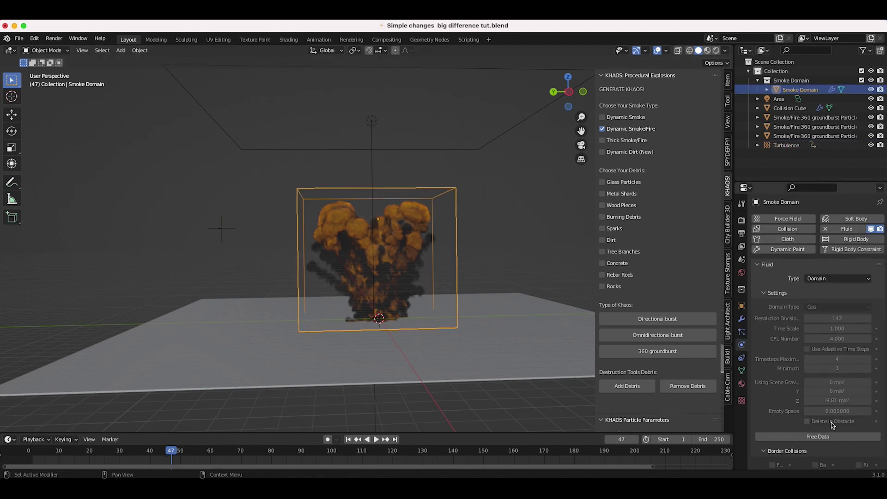
{"action": "left_click", "coordinate": [818, 436]}
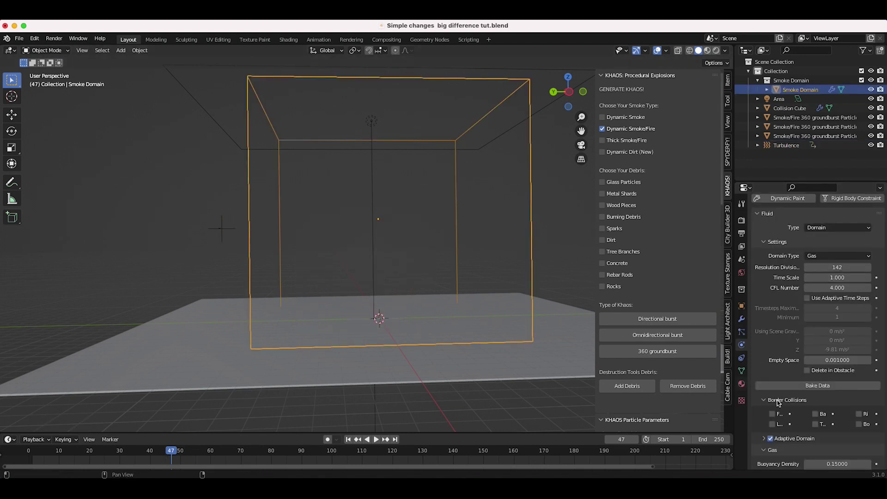
{"action": "left_click", "coordinate": [821, 386]}
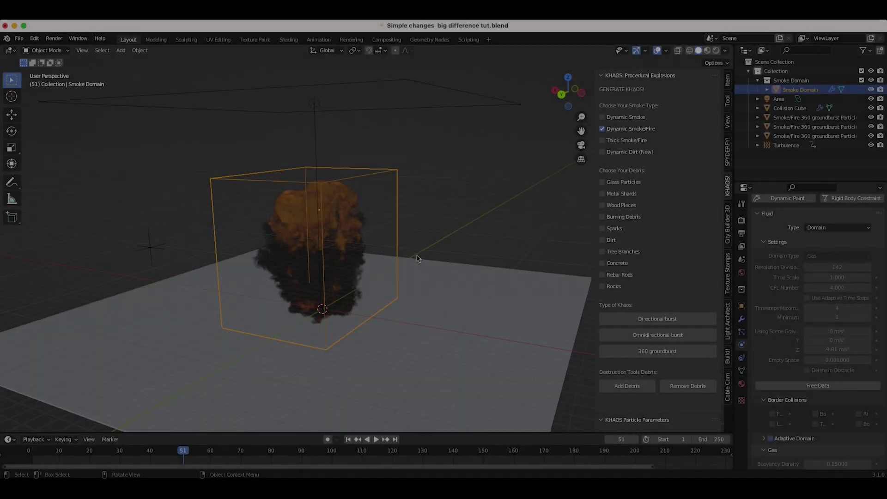
- Scrub the rebaked explosion from its early frames to frame 66 and examine it from several angles
{"action": "middle_click_drag", "start_coordinate": [417, 258], "coordinate": [272, 245]}
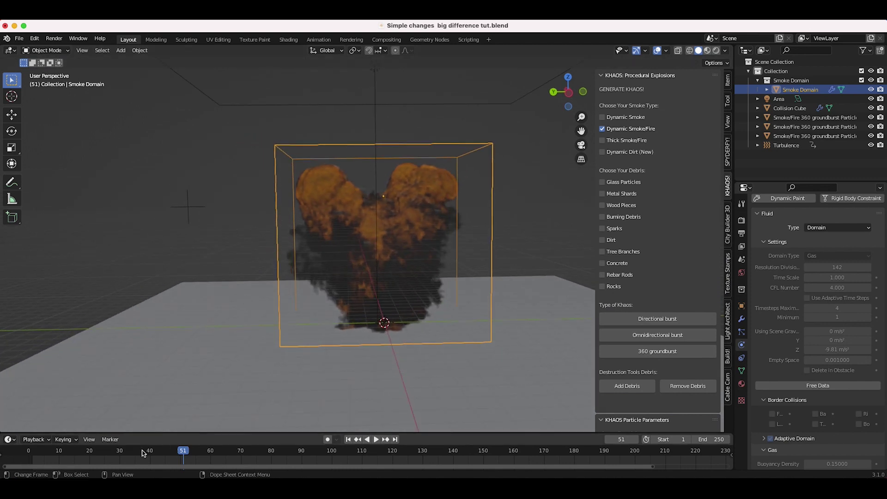
{"action": "left_click_drag", "start_coordinate": [89, 452], "coordinate": [102, 452]}
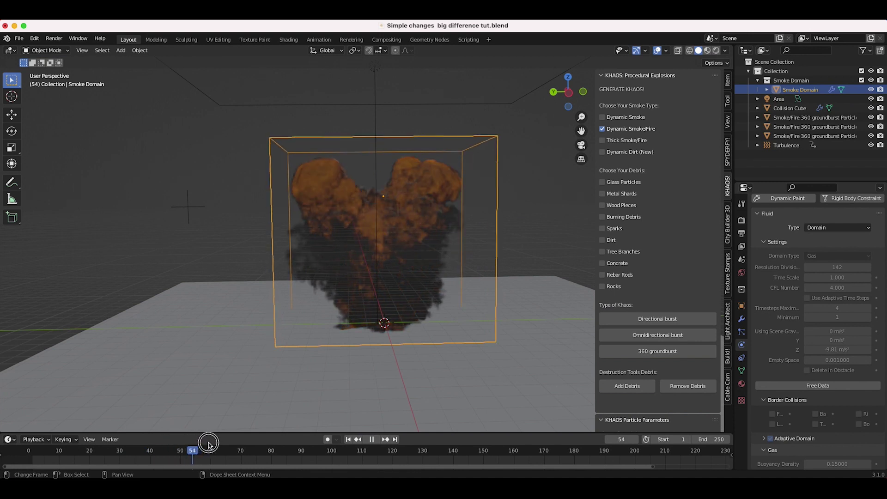
{"action": "key", "text": "space"}
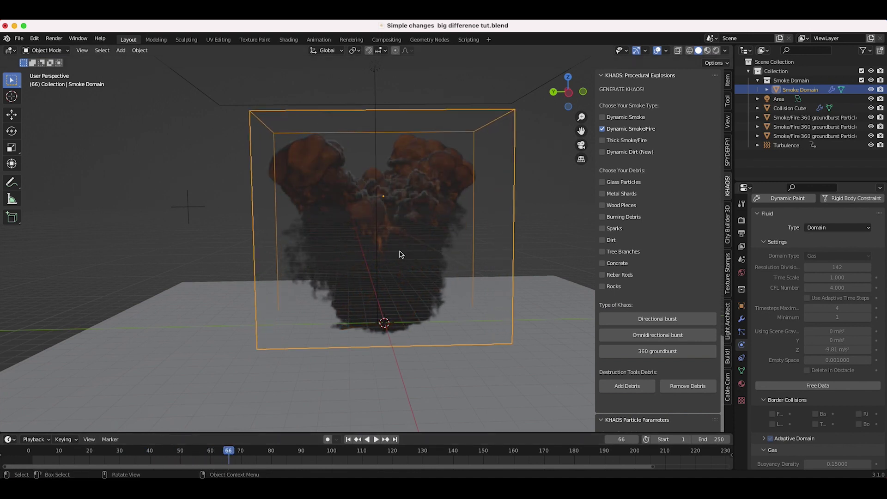
{"action": "middle_click_drag", "start_coordinate": [429, 249], "coordinate": [195, 411]}
{"action": "scroll", "coordinate": [430, 249], "scroll_direction": "down", "scroll_amount": 3}
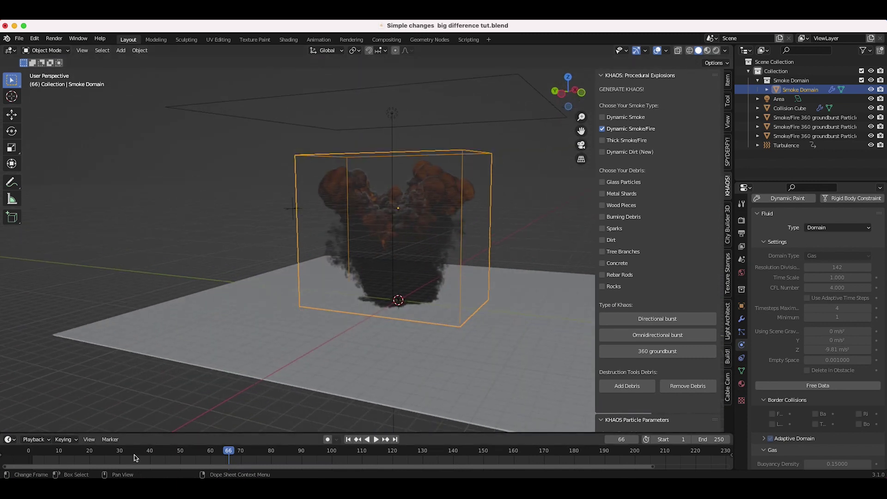
- Return to frame 33 and examine the early burst and its development around the turbulence field from several angles
{"action": "mouse_move", "coordinate": [139, 455]}
{"action": "left_mouse_down"}
{"action": "mouse_move", "coordinate": [113, 455]}
{"action": "mouse_move", "coordinate": [130, 452]}
{"action": "left_mouse_up"}
{"action": "key", "text": "space"}
{"action": "middle_click_drag", "start_coordinate": [490, 208], "coordinate": [522, 196]}
{"action": "middle_click_drag", "start_coordinate": [364, 284], "coordinate": [378, 273]}
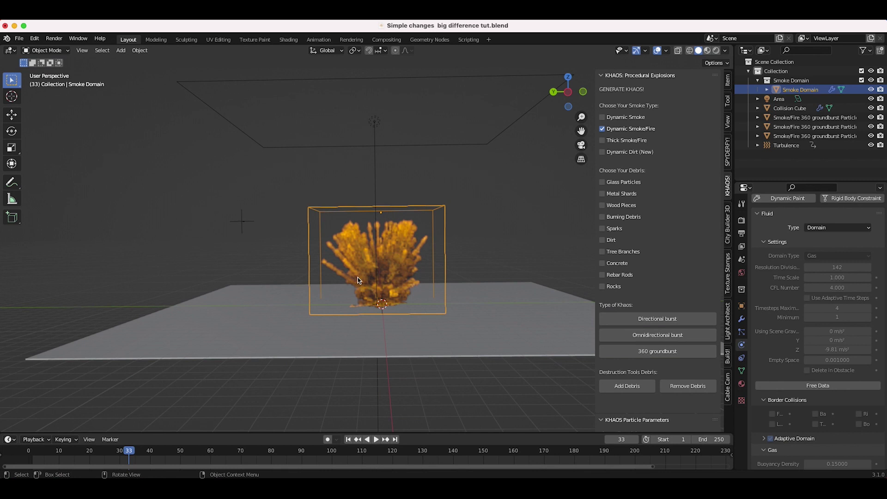
{"action": "scroll", "coordinate": [358, 277], "scroll_direction": "up", "scroll_amount": 3}
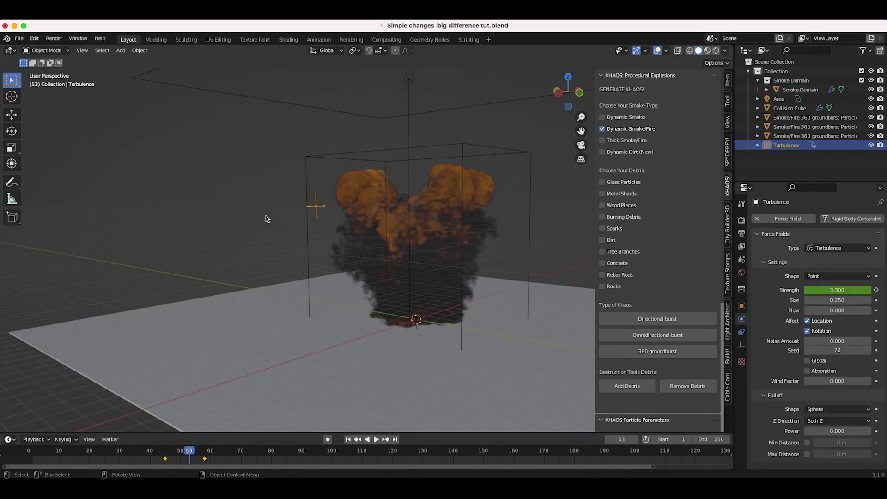
{"action": "left_click_drag", "start_coordinate": [317, 208], "coordinate": [213, 219]}
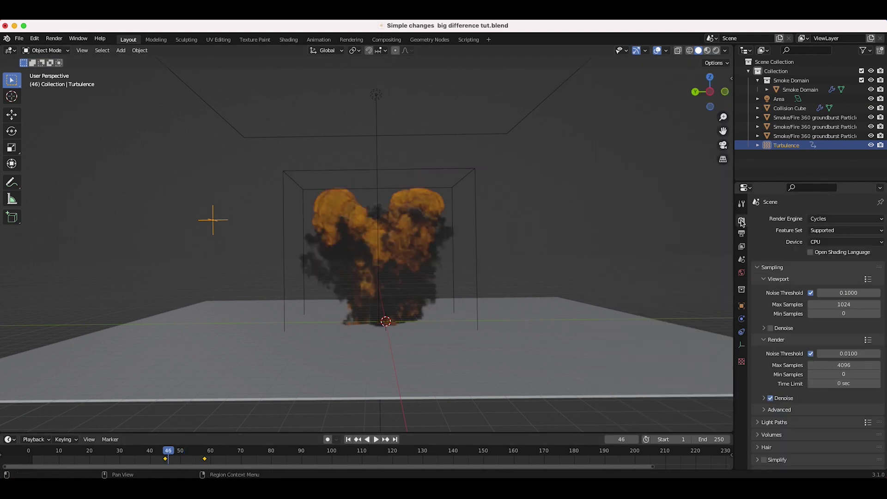
- Set the output resolution scale to 50% and the scene's end frame to 124
{"action": "left_click", "coordinate": [741, 234]}
{"action": "left_click", "coordinate": [841, 252]}
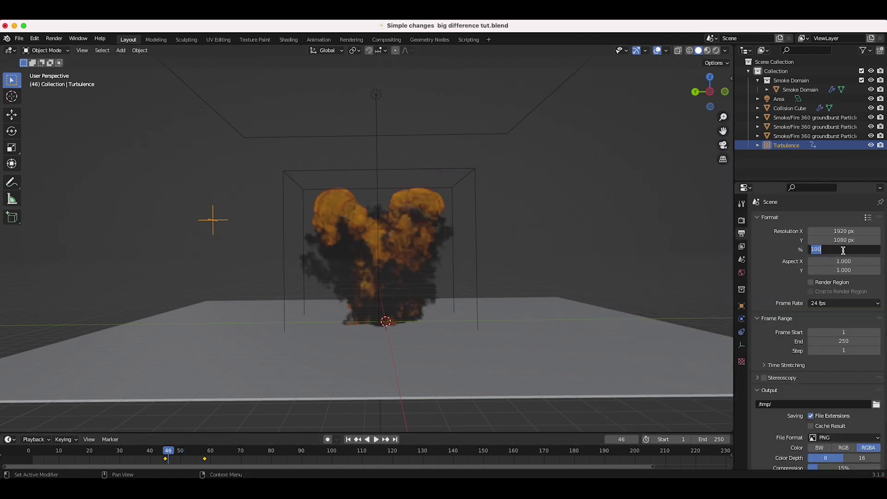
{"action": "type", "text": "50"}
{"action": "key", "text": "Return"}
- Render the viewport animation and play back the rendered animation
{"action": "left_click", "coordinate": [82, 50]}
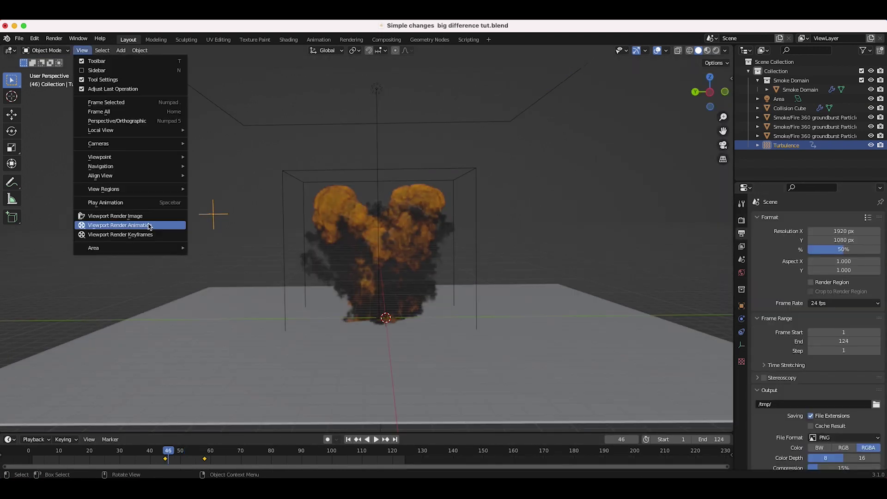
{"action": "left_click", "coordinate": [159, 226]}
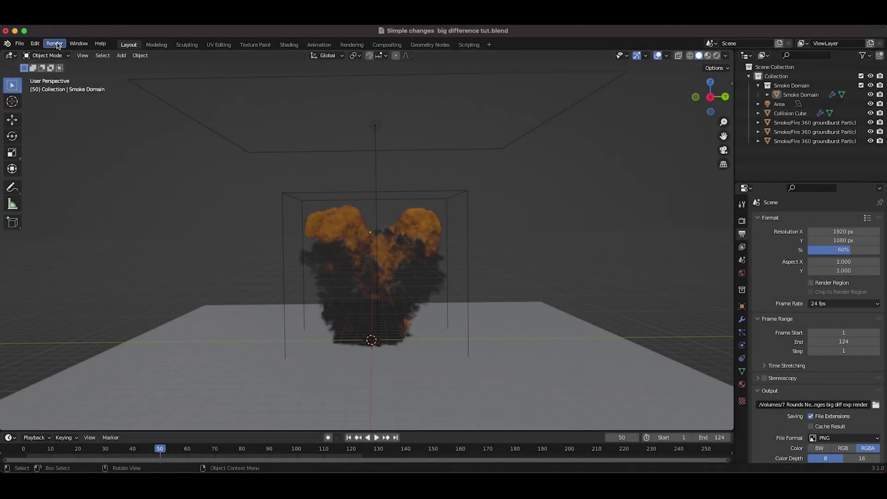
{"action": "left_click", "coordinate": [55, 43]}
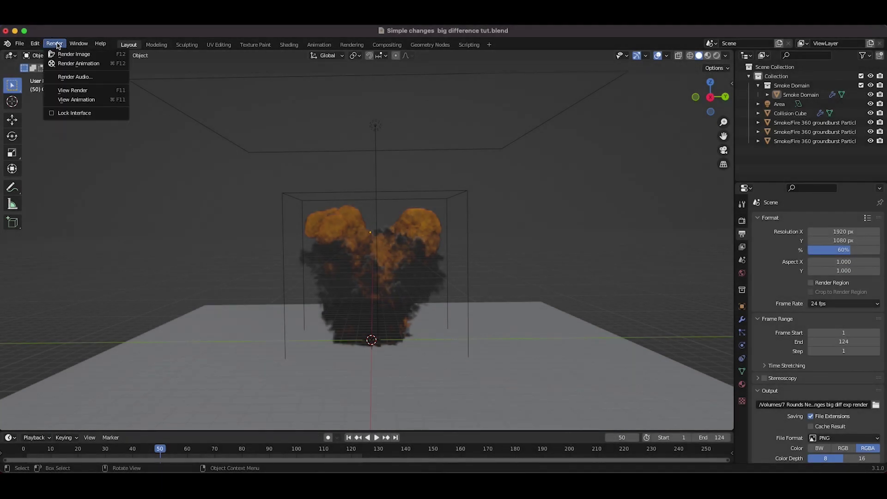
{"action": "left_click", "coordinate": [94, 100]}
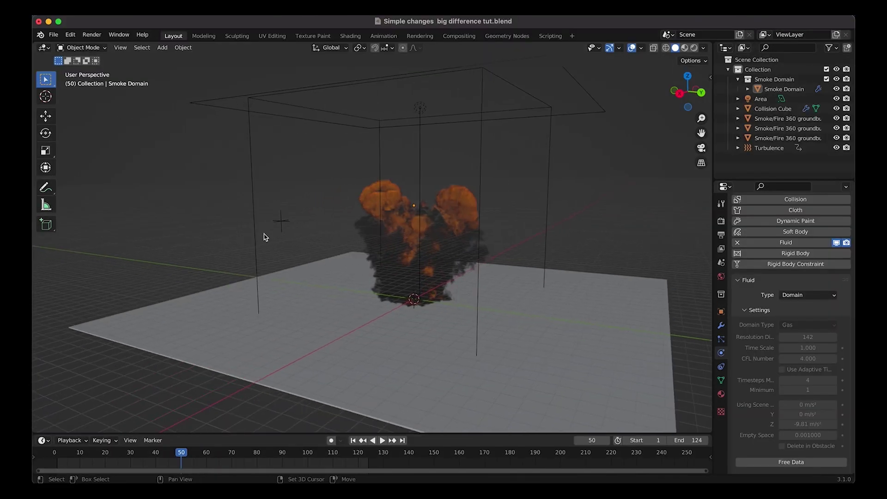
- Select the Smoke Domain and enable Noise in its fluid settings
{"action": "middle_click_drag", "start_coordinate": [420, 208], "coordinate": [384, 195]}
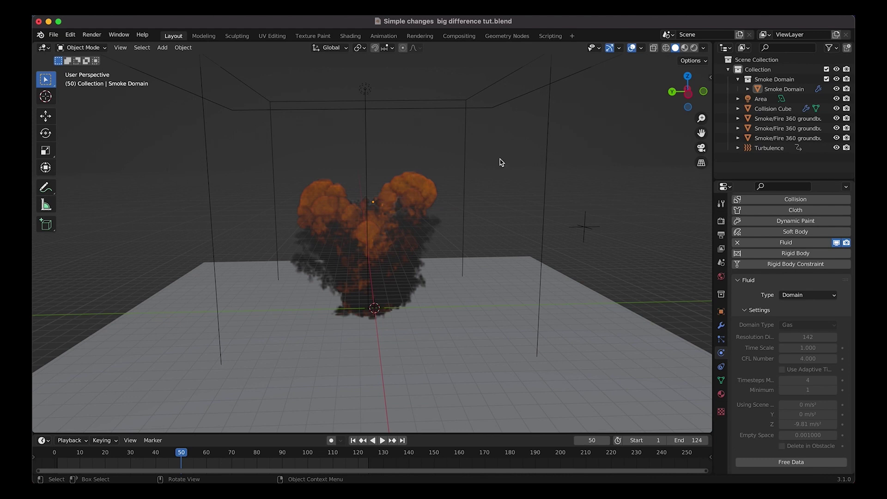
{"action": "left_click", "coordinate": [468, 160]}
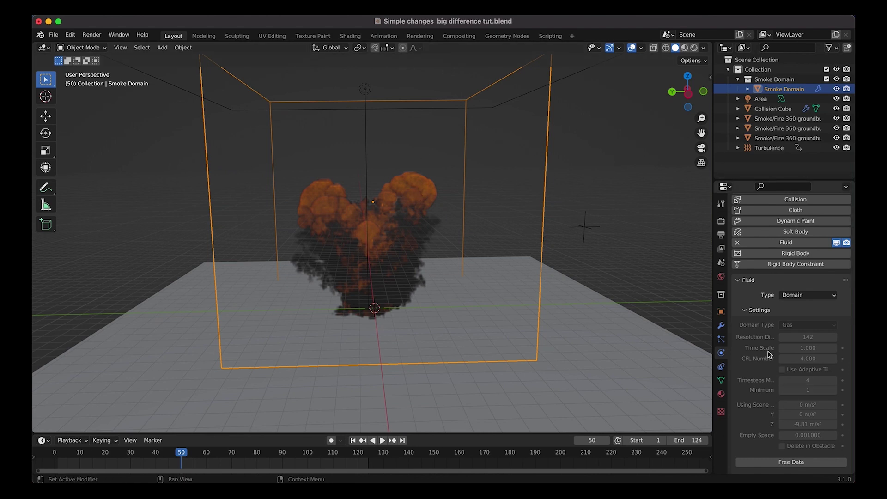
{"action": "scroll", "coordinate": [771, 389], "scroll_direction": "down", "scroll_amount": 15}
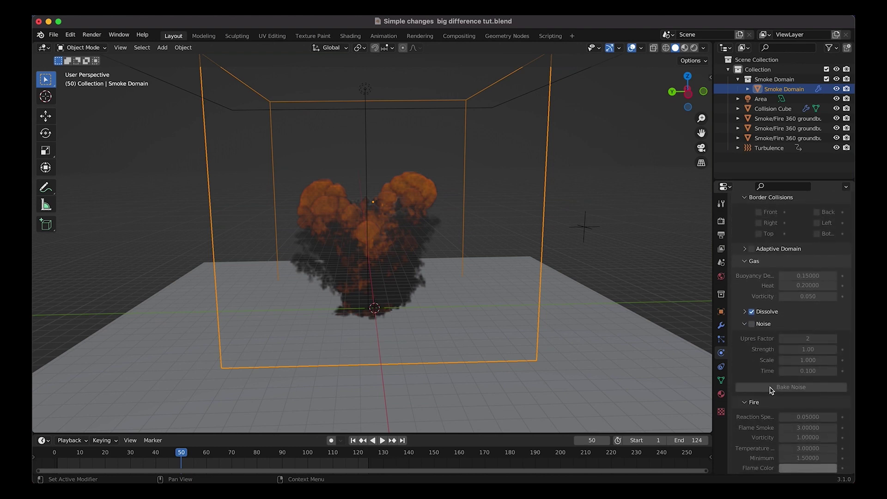
{"action": "left_click", "coordinate": [752, 324]}
{"action": "scroll", "coordinate": [767, 330], "scroll_direction": "down", "scroll_amount": 1}
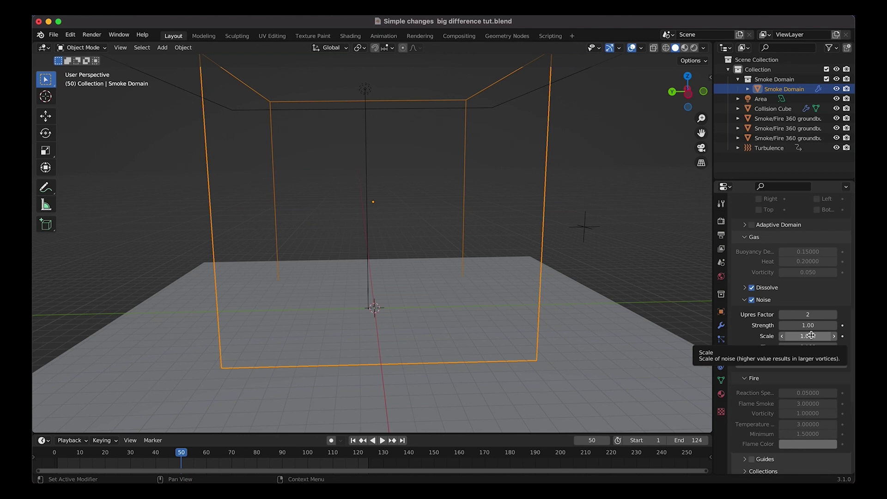
{"action": "scroll", "coordinate": [813, 330], "scroll_direction": "down", "scroll_amount": 1}
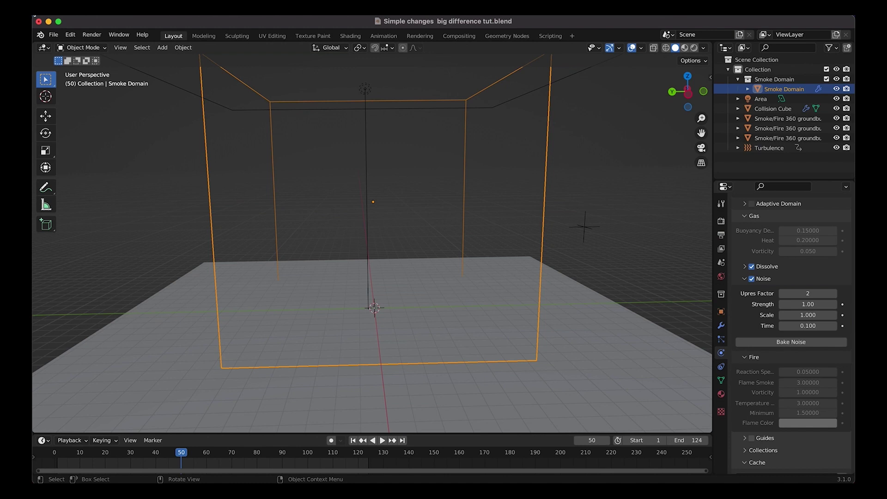
- Save the file and bake the Smoke Domain's noise
{"action": "left_click", "coordinate": [53, 35]}
{"action": "left_click", "coordinate": [70, 98]}
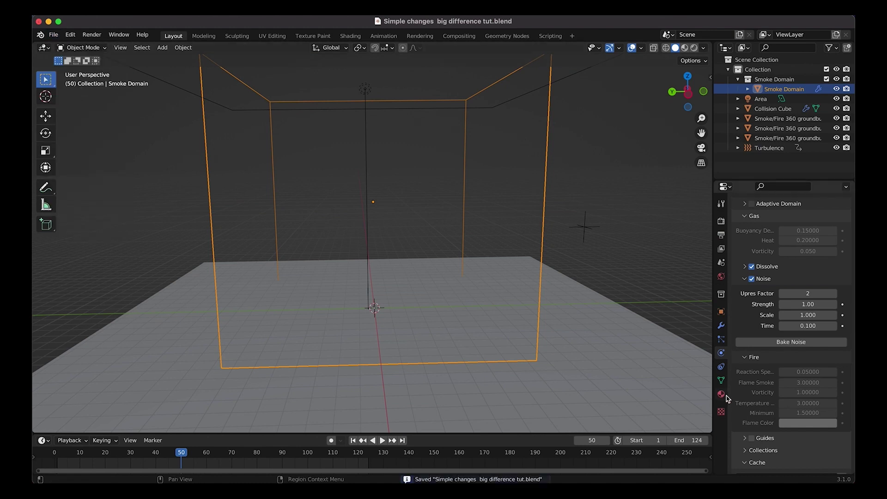
{"action": "left_click", "coordinate": [798, 343]}
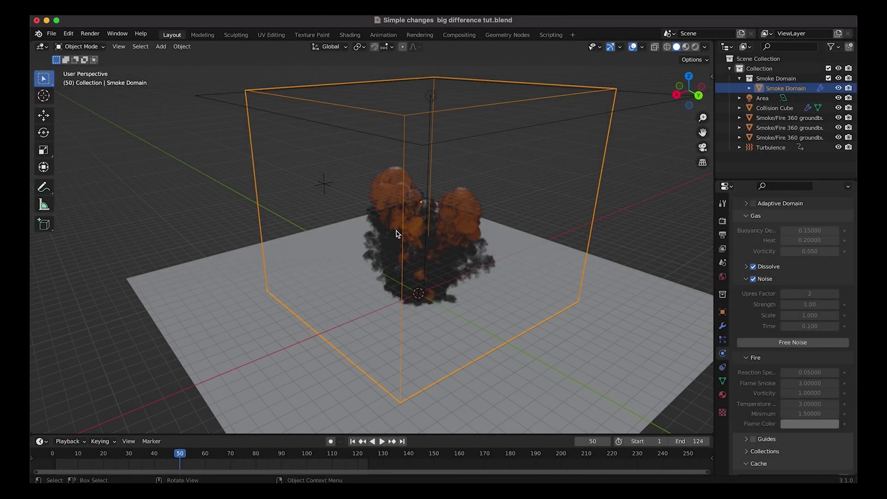
- Examine the noise-baked explosion, switch to the Shading workspace for the Smoke Domain material and display the viewport in rendered shading
{"action": "middle_click_drag", "start_coordinate": [396, 234], "coordinate": [258, 235]}
{"action": "middle_click_drag", "start_coordinate": [509, 279], "coordinate": [386, 193], "text": "shift"}
{"action": "scroll", "coordinate": [455, 272], "scroll_direction": "up", "scroll_amount": 1}
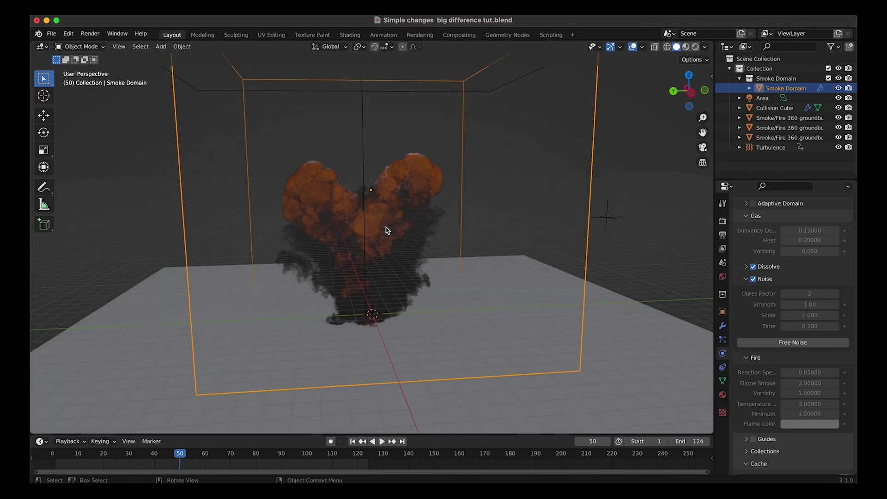
{"action": "middle_click_drag", "start_coordinate": [327, 264], "coordinate": [395, 172]}
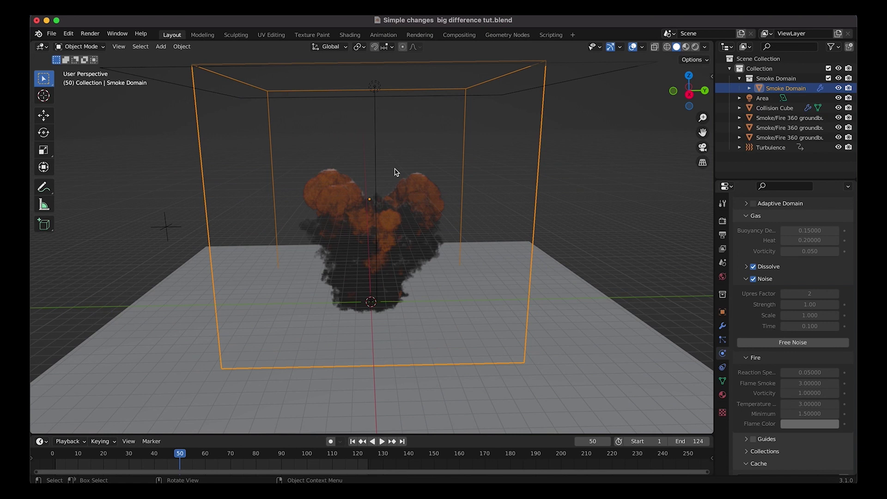
{"action": "left_click", "coordinate": [350, 35]}
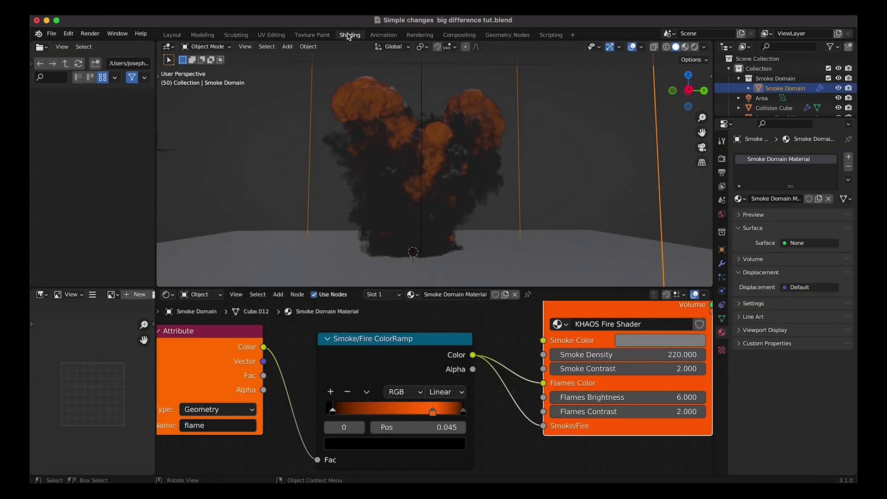
{"action": "scroll", "coordinate": [450, 314], "scroll_direction": "down", "scroll_amount": 3}
{"action": "scroll", "coordinate": [444, 143], "scroll_direction": "down", "scroll_amount": 2}
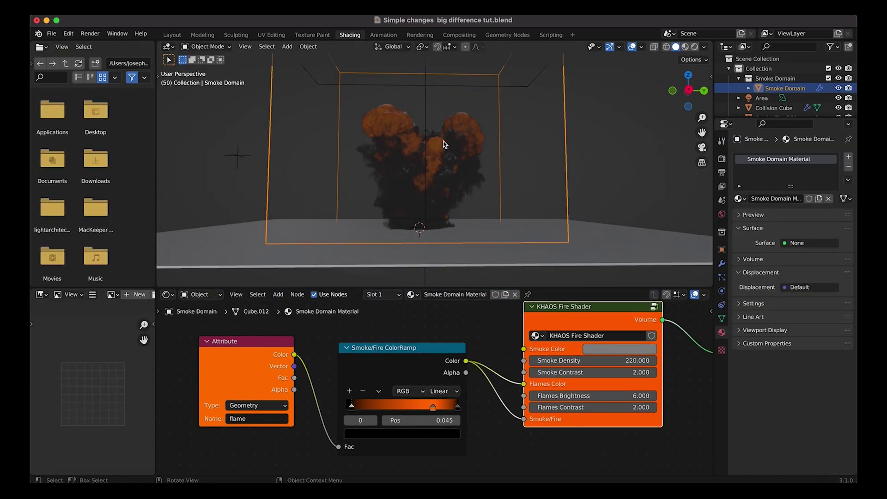
{"action": "scroll", "coordinate": [443, 144], "scroll_direction": "up", "scroll_amount": 2, "text": "shift"}
{"action": "middle_click_drag", "start_coordinate": [443, 144], "coordinate": [450, 225]}
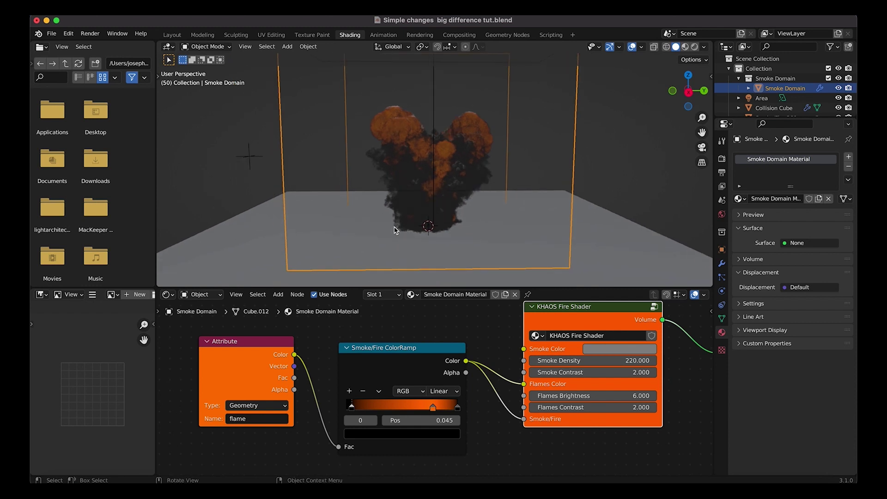
{"action": "key", "text": "z"}
{"action": "left_click", "coordinate": [455, 169]}
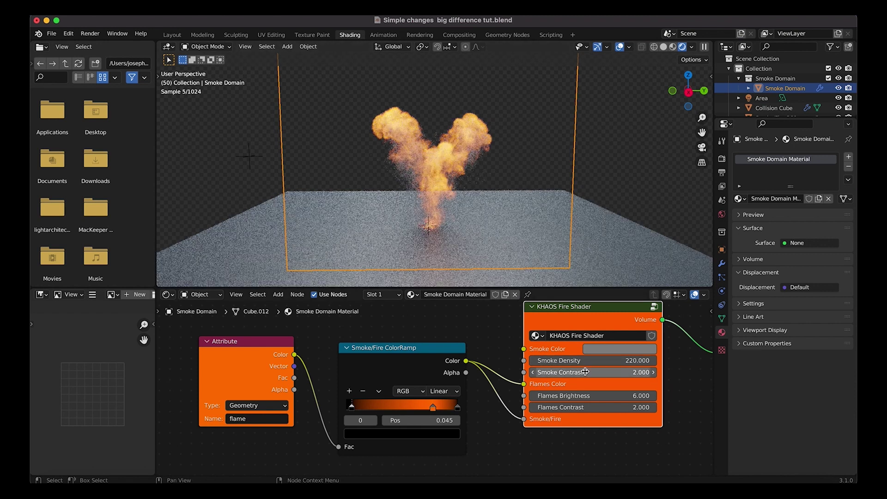
- Set the Smoke Density of the KHAOS Fire Shader node to 2000
{"action": "middle_click_drag", "start_coordinate": [602, 360], "coordinate": [576, 371]}
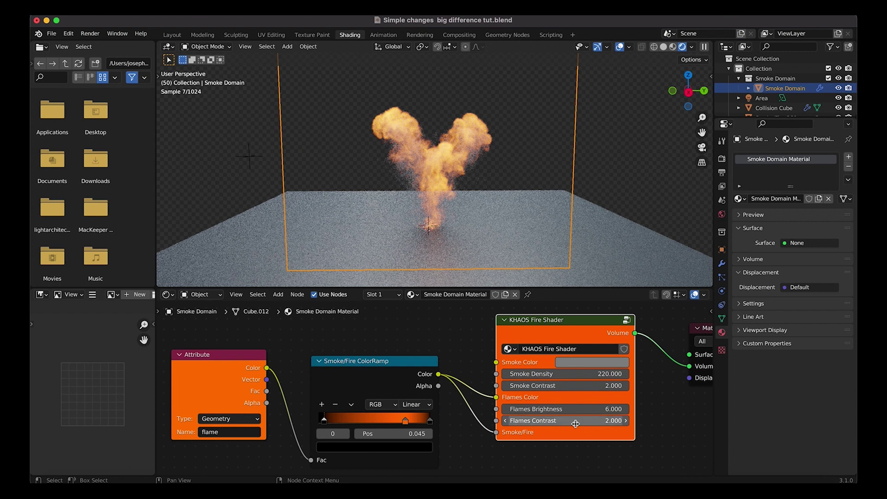
{"action": "scroll", "coordinate": [477, 379], "scroll_direction": "right", "scroll_amount": 2}
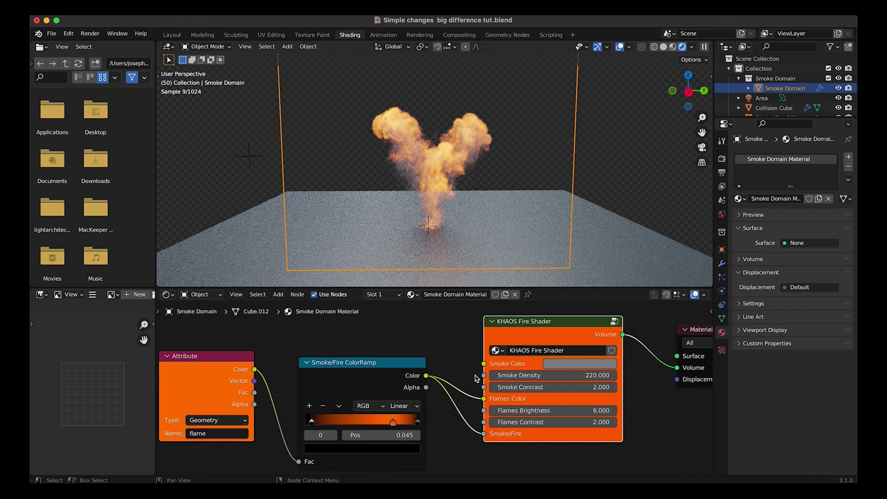
{"action": "left_click", "coordinate": [364, 372]}
{"action": "scroll", "coordinate": [490, 384], "scroll_direction": "down", "scroll_amount": 1}
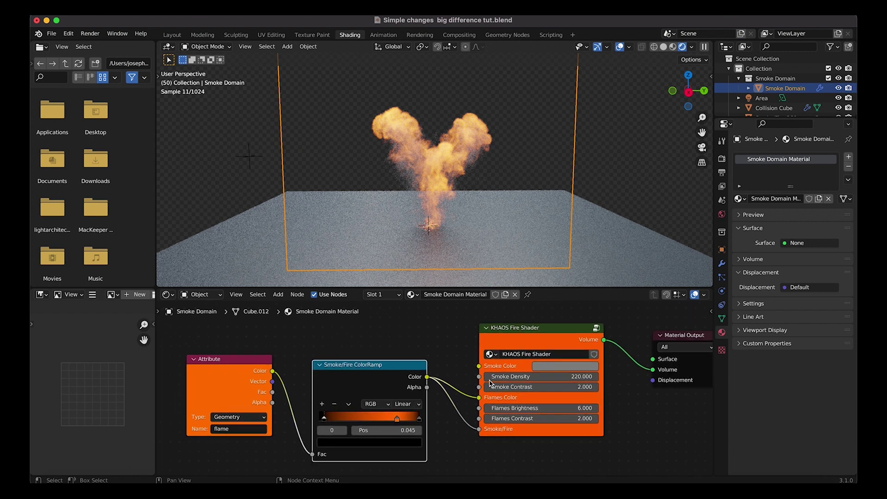
{"action": "scroll", "coordinate": [490, 383], "scroll_direction": "right", "scroll_amount": 2}
{"action": "left_click", "coordinate": [507, 384]}
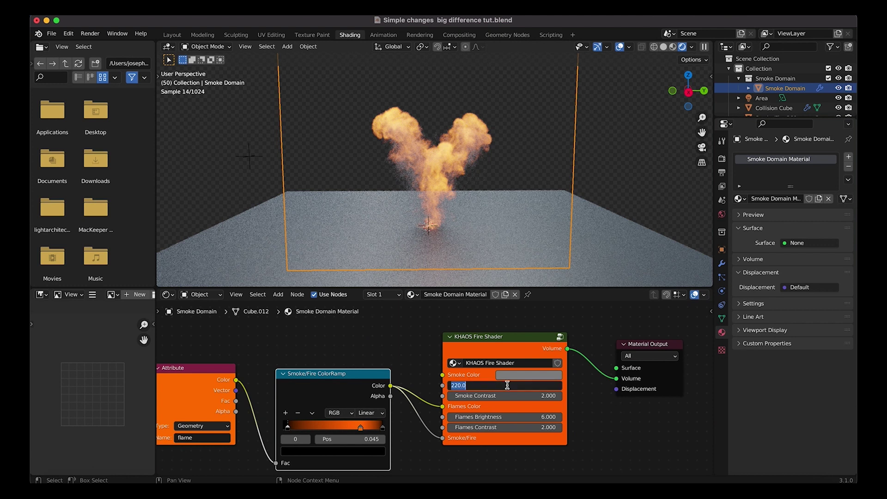
{"action": "type", "text": "2000"}
{"action": "key", "text": "Return"}
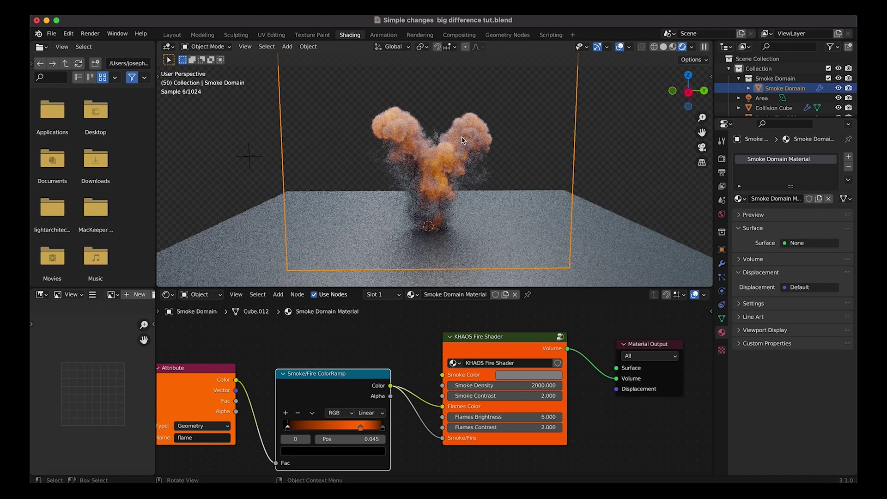
- Set the KHAOS Fire Shader's Smoke Density to 4000 and examine the rendered explosion more closely
{"action": "left_click", "coordinate": [518, 386]}
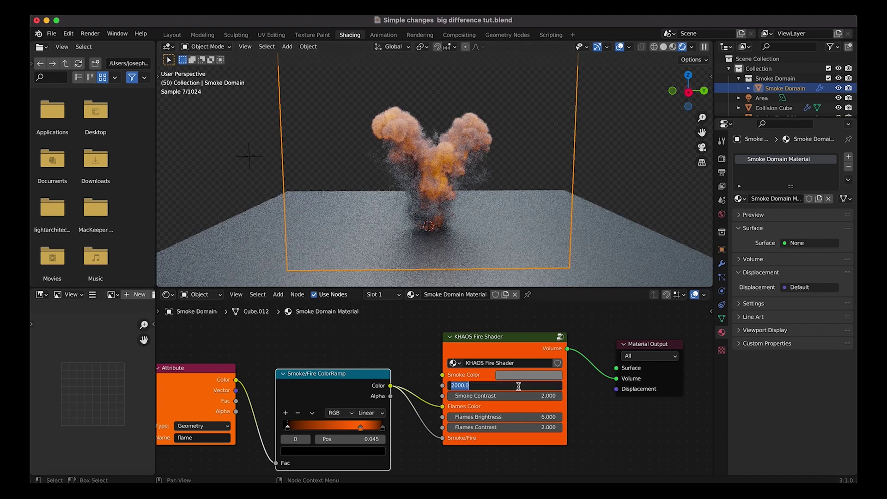
{"action": "type", "text": "4000"}
{"action": "key", "text": "Return"}
{"action": "middle_click_drag", "start_coordinate": [473, 261], "coordinate": [472, 237]}
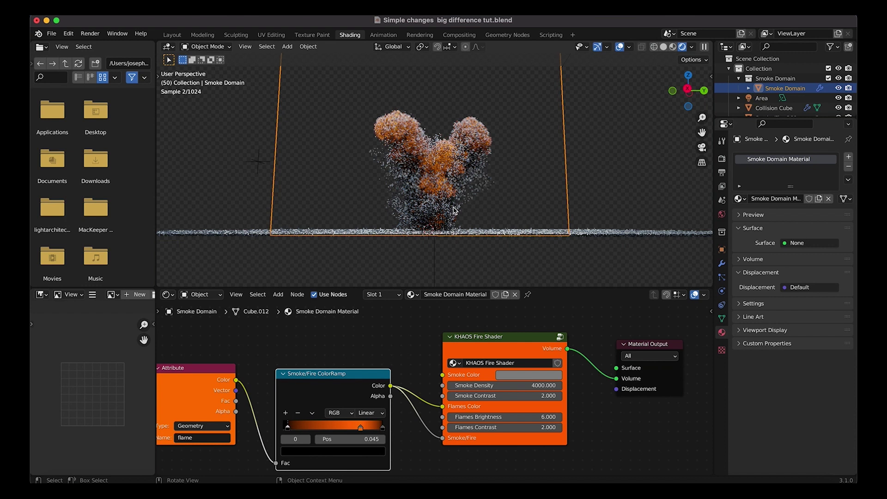
{"action": "scroll", "coordinate": [453, 208], "scroll_direction": "up", "scroll_amount": 2}
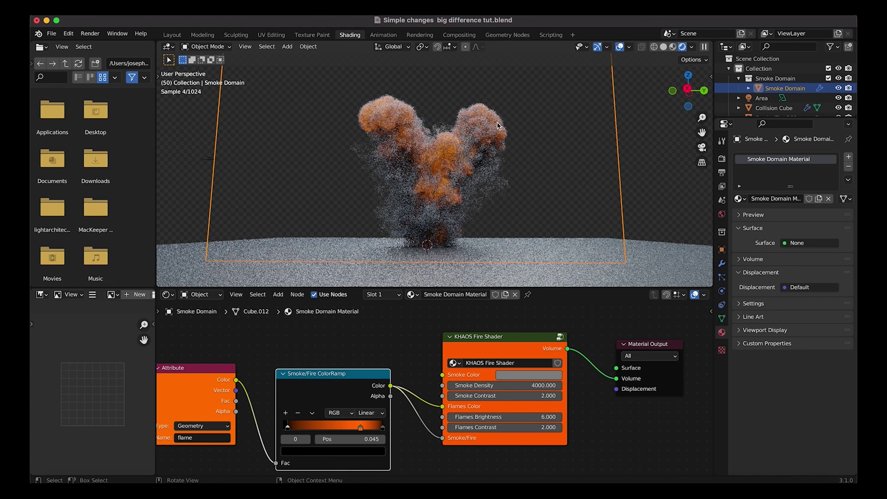
- Set the Smoke Density to 6000 and move the orange stop of the Smoke/Fire ColorRamp to about 0.523
{"action": "left_click", "coordinate": [524, 386]}
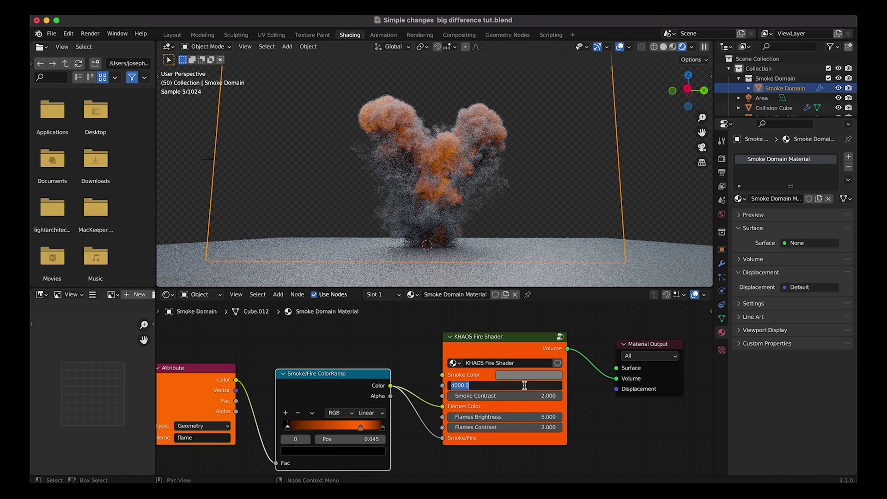
{"action": "type", "text": "6000"}
{"action": "key", "text": "Return"}
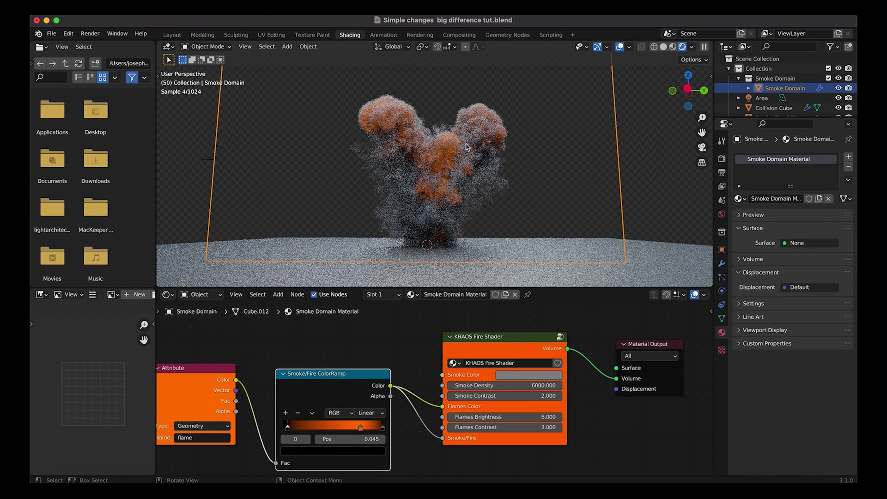
{"action": "left_click_drag", "start_coordinate": [361, 429], "coordinate": [335, 426]}
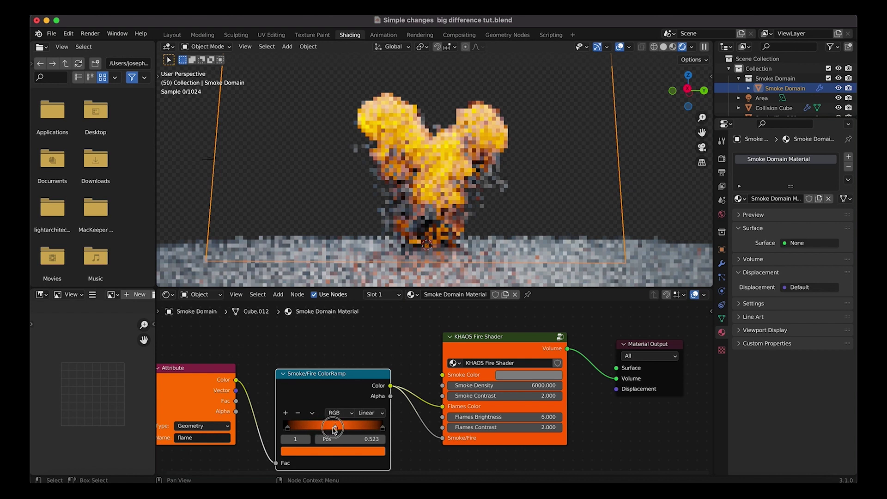
- Set the Flames Contrast to 4 and move the orange stop of the Smoke/Fire ColorRamp to about 0.607
{"action": "left_click", "coordinate": [516, 427]}
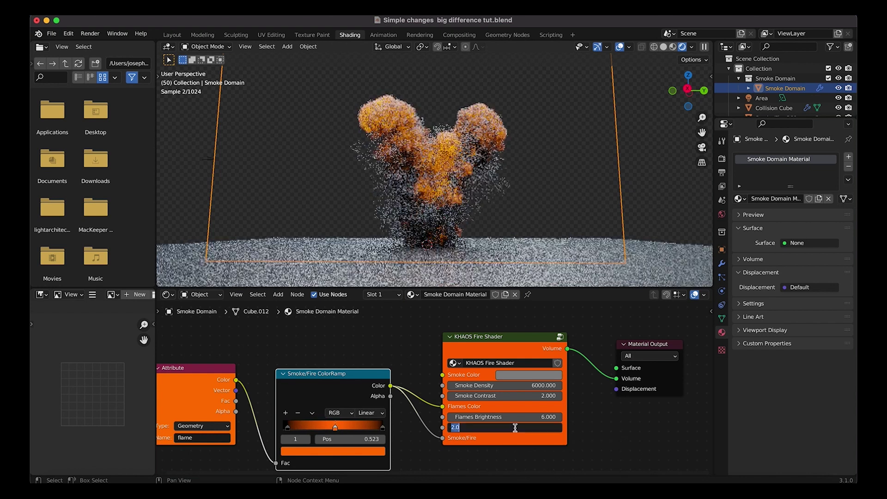
{"action": "type", "text": "4"}
{"action": "key", "text": "Return"}
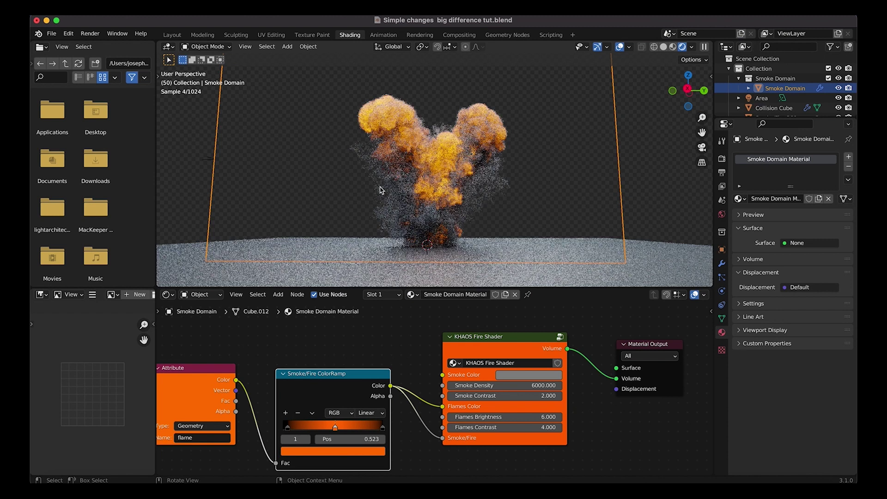
{"action": "left_click_drag", "start_coordinate": [336, 431], "coordinate": [347, 430]}
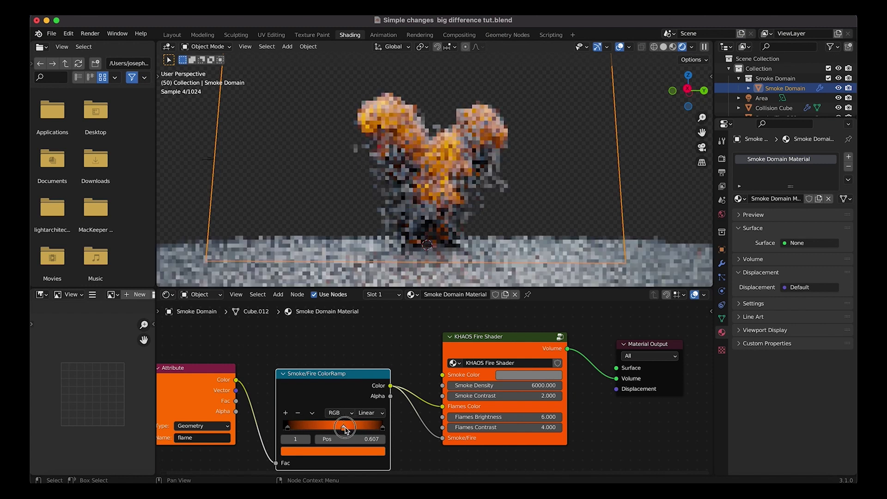